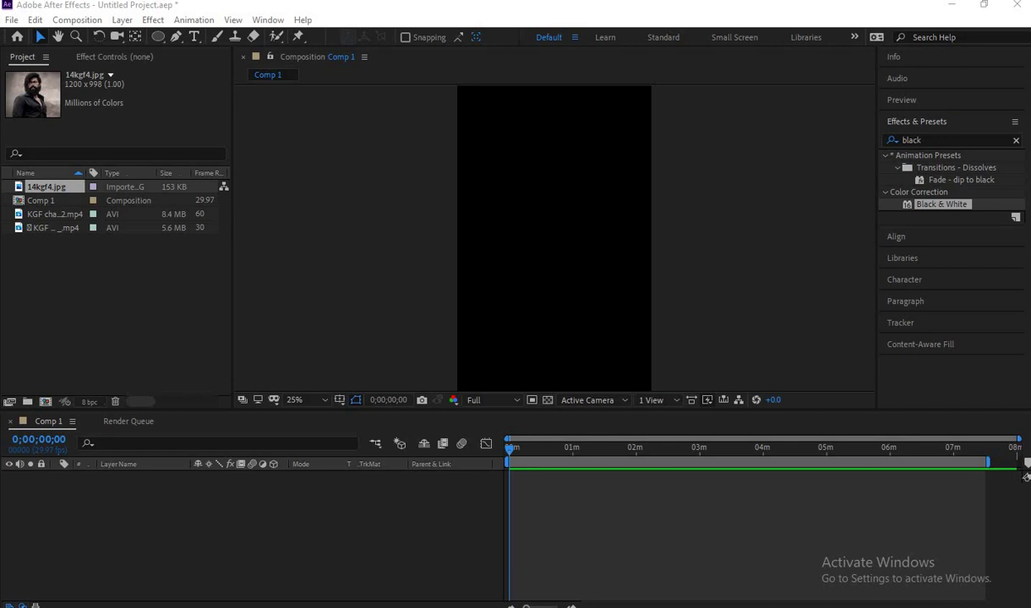
# Add 14kgf4.jpg to Comp 1, scale it to 174% and preview the framing
pyautogui.moveTo(48, 190); pyautogui.dragTo(97, 494)
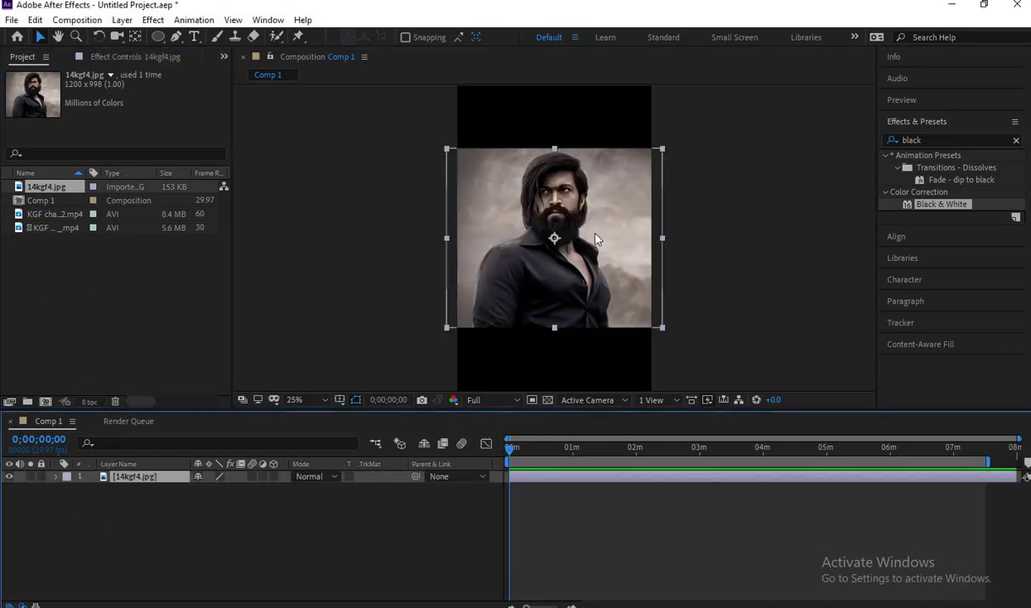
pyautogui.press('s')
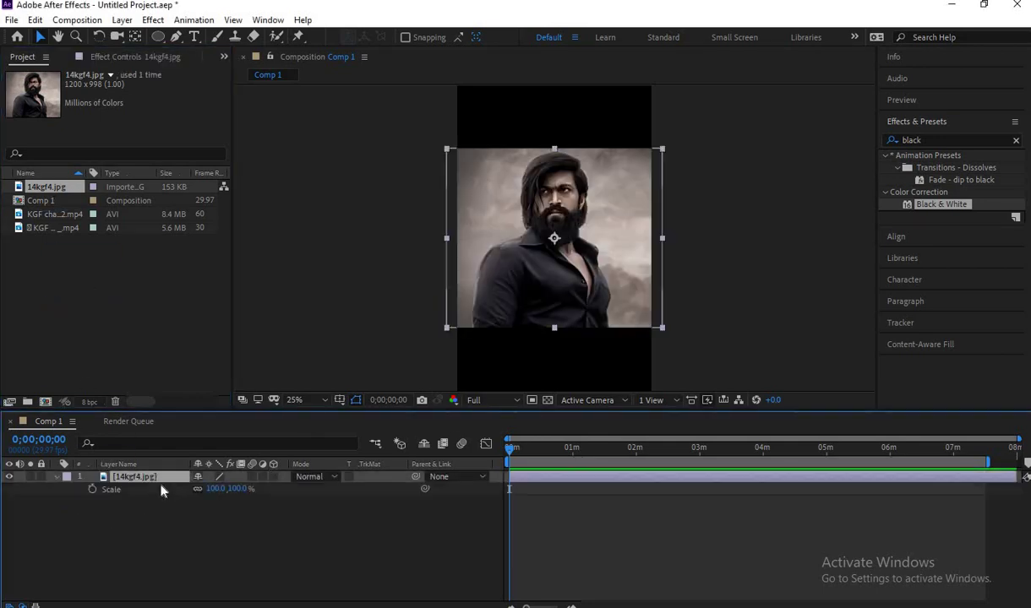
pyautogui.moveTo(217, 496); pyautogui.dragTo(281, 567)
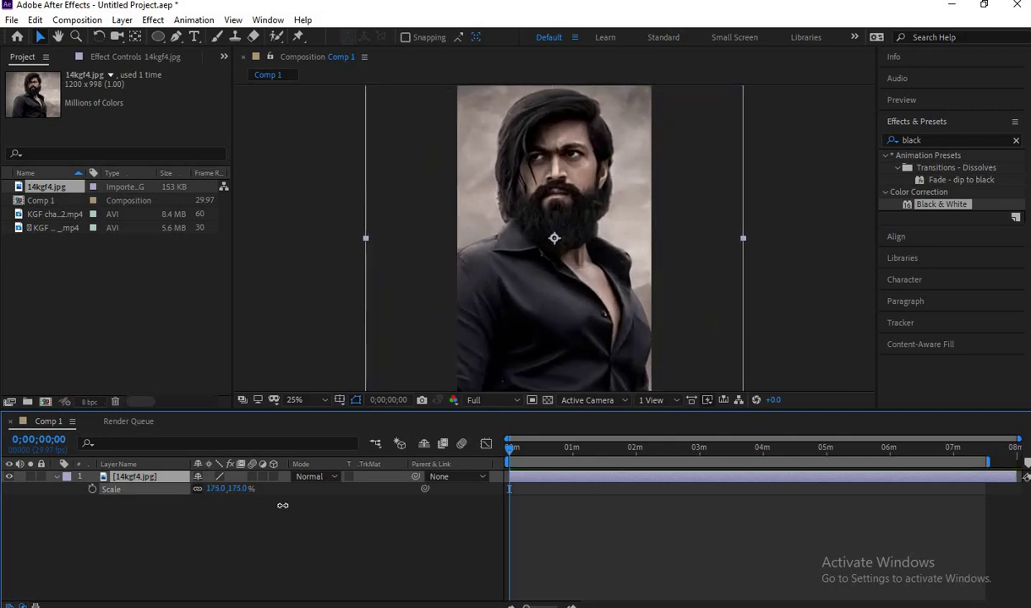
pyautogui.press('space')
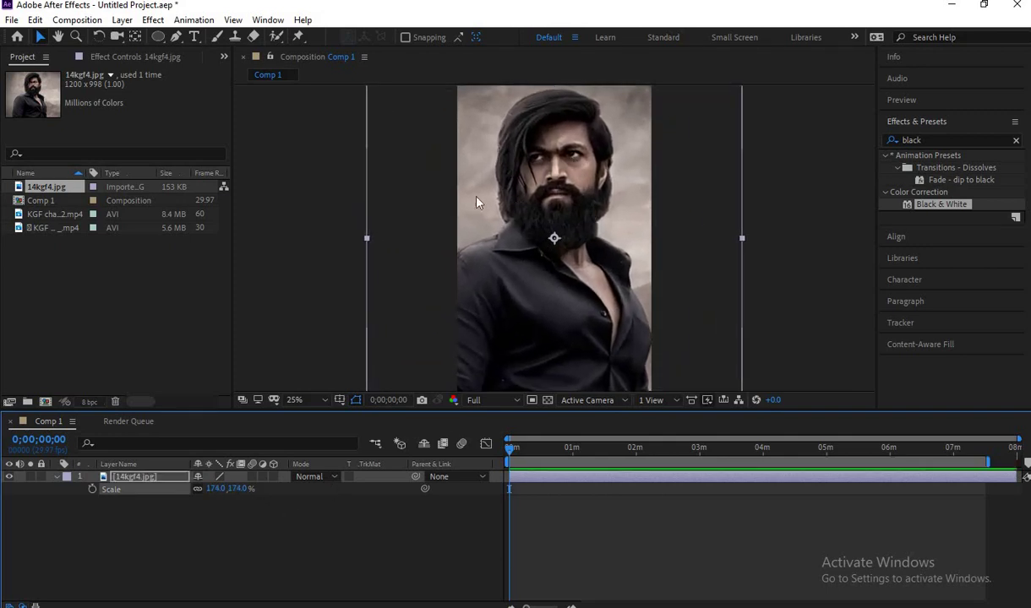
pyautogui.click(59, 476)
pyautogui.click(133, 480)
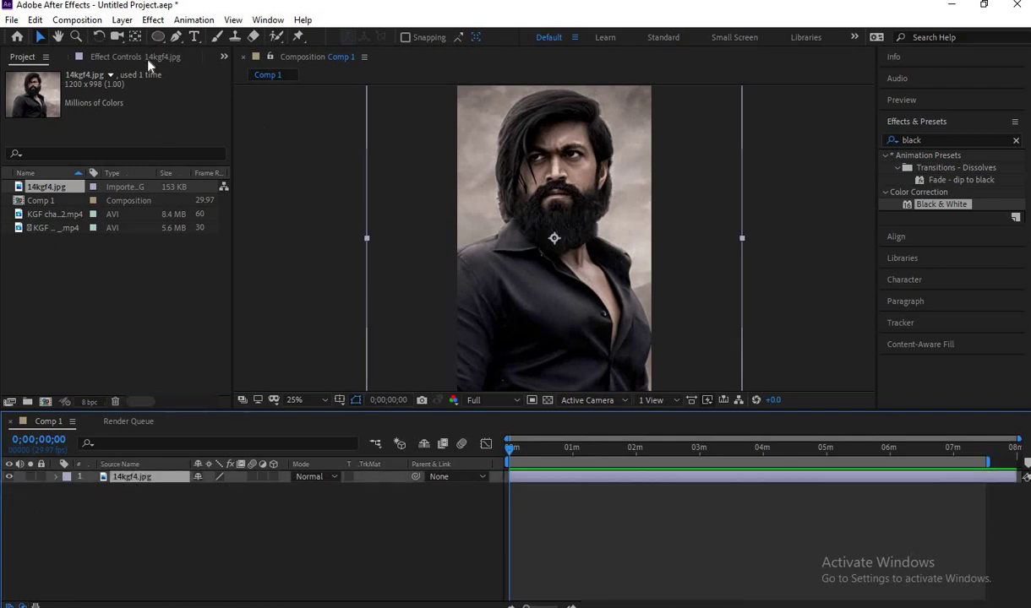
pyautogui.press('q')
pyautogui.moveTo(477, 105); pyautogui.dragTo(627, 292)
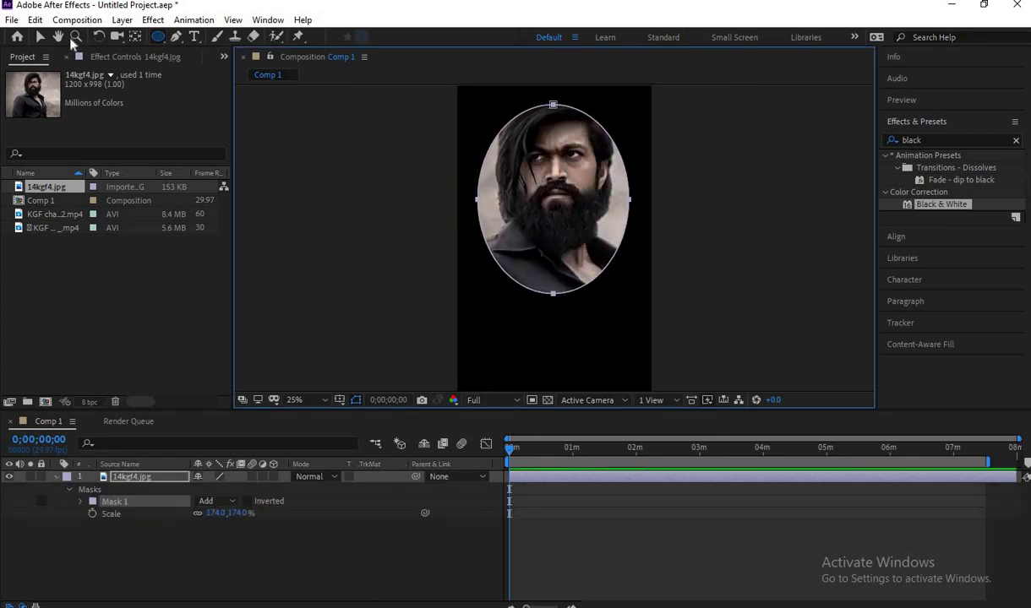
pyautogui.click(39, 39)
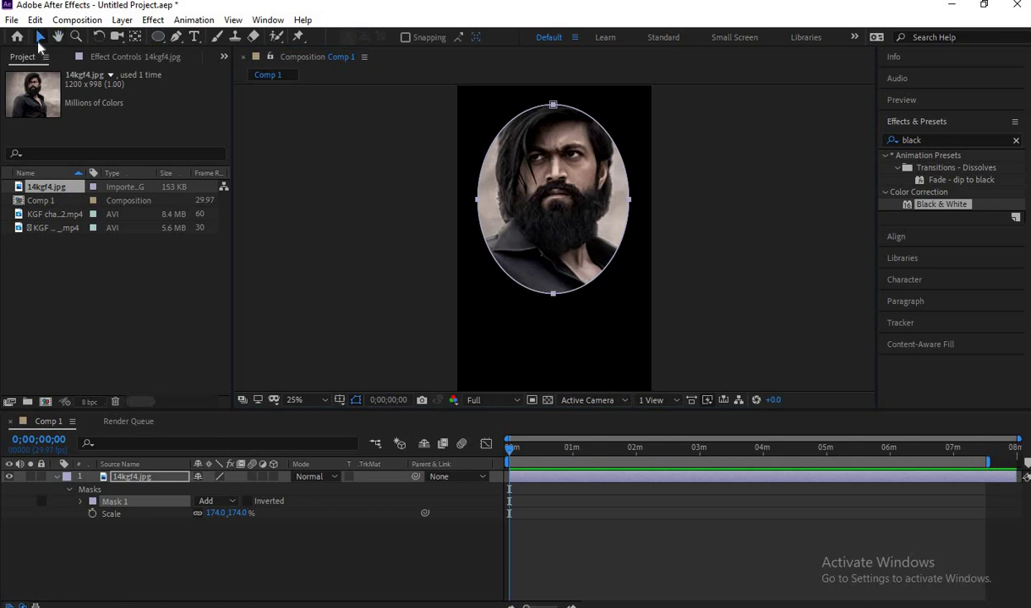
pyautogui.doubleClick(564, 219)
pyautogui.moveTo(563, 219)
pyautogui.mouseDown()
pyautogui.moveTo(570, 201)
pyautogui.moveTo(558, 197)
pyautogui.mouseUp()
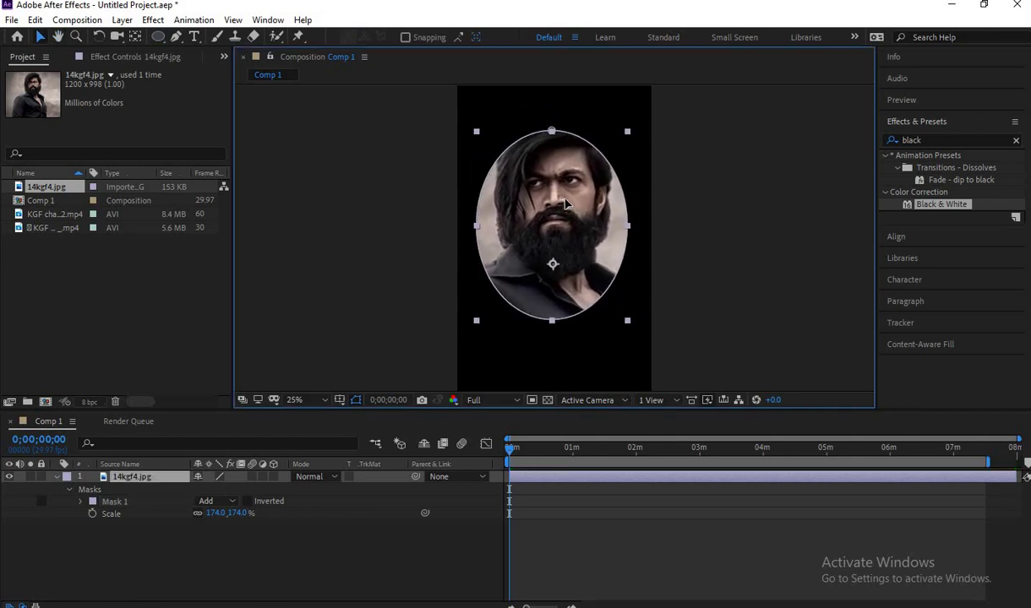
pyautogui.hotkey('ctrl', 'z')
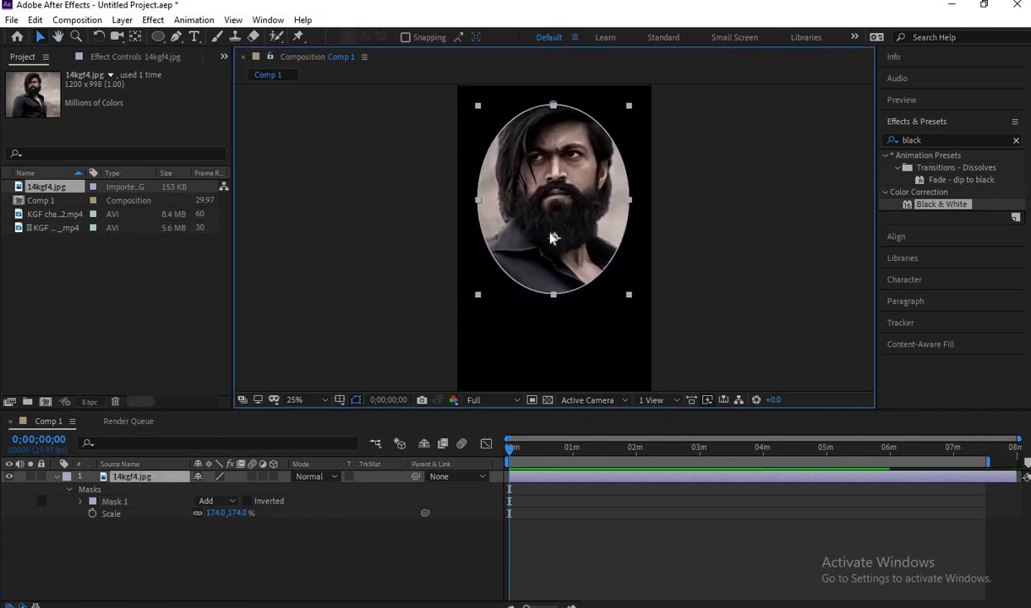
pyautogui.hotkey('ctrl', 'z')
pyautogui.hotkey('ctrl', 'z')
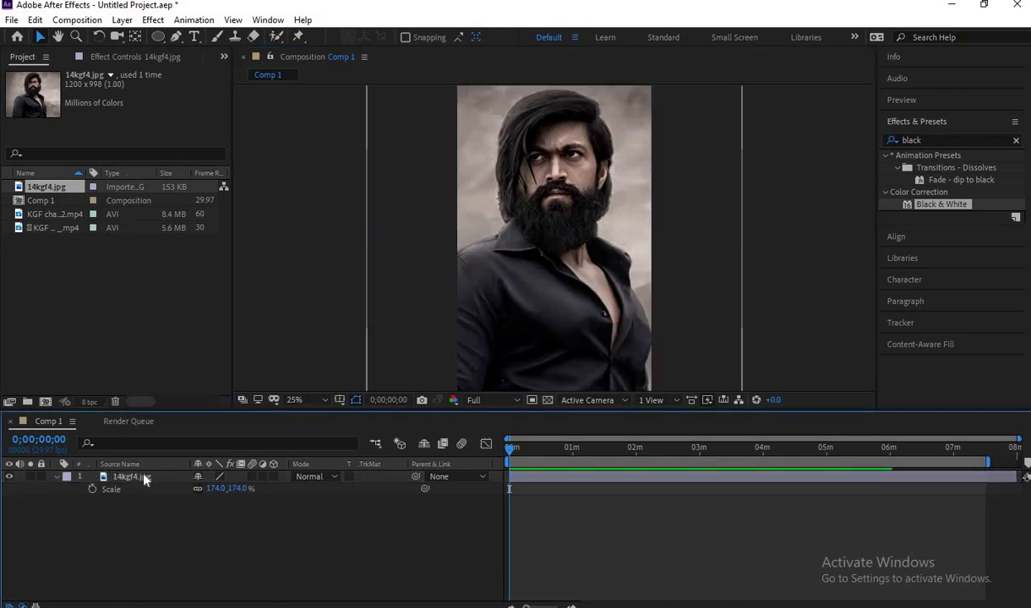
pyautogui.click(57, 475)
pyautogui.click(156, 37)
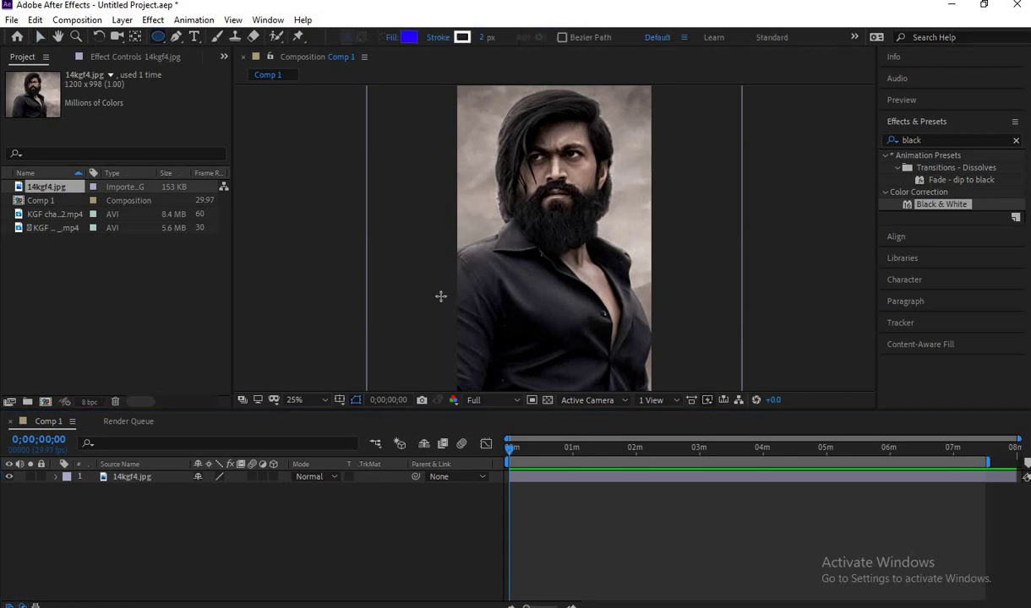
pyautogui.moveTo(508, 160); pyautogui.dragTo(627, 279)
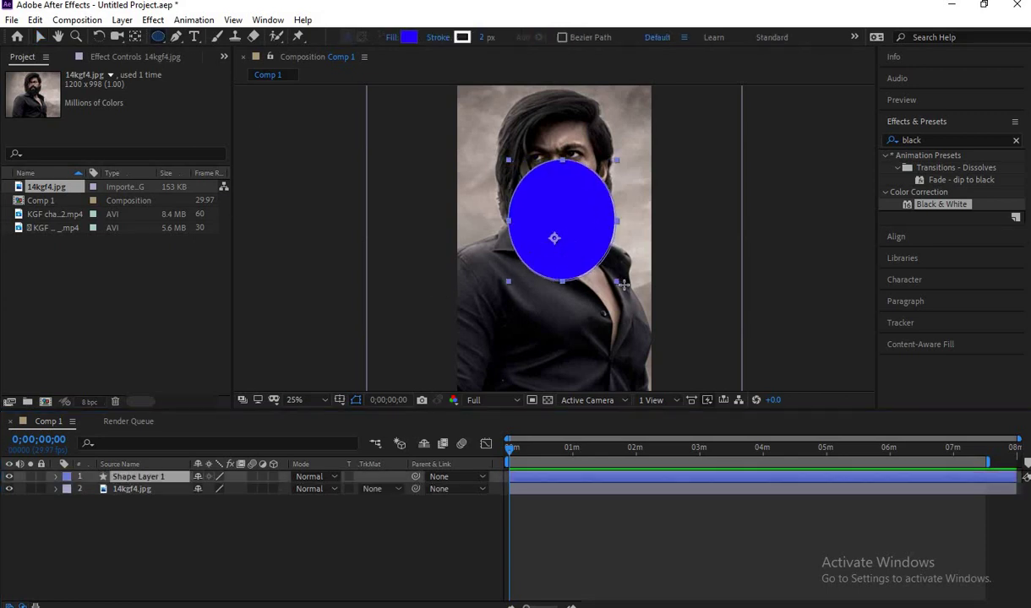
pyautogui.press('v')
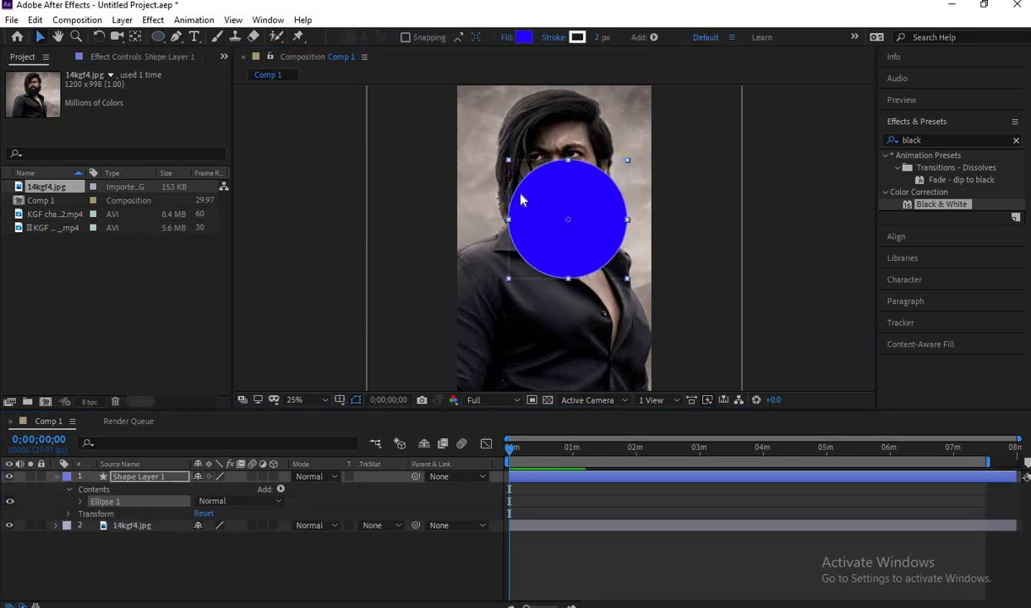
pyautogui.moveTo(532, 204); pyautogui.dragTo(521, 184)
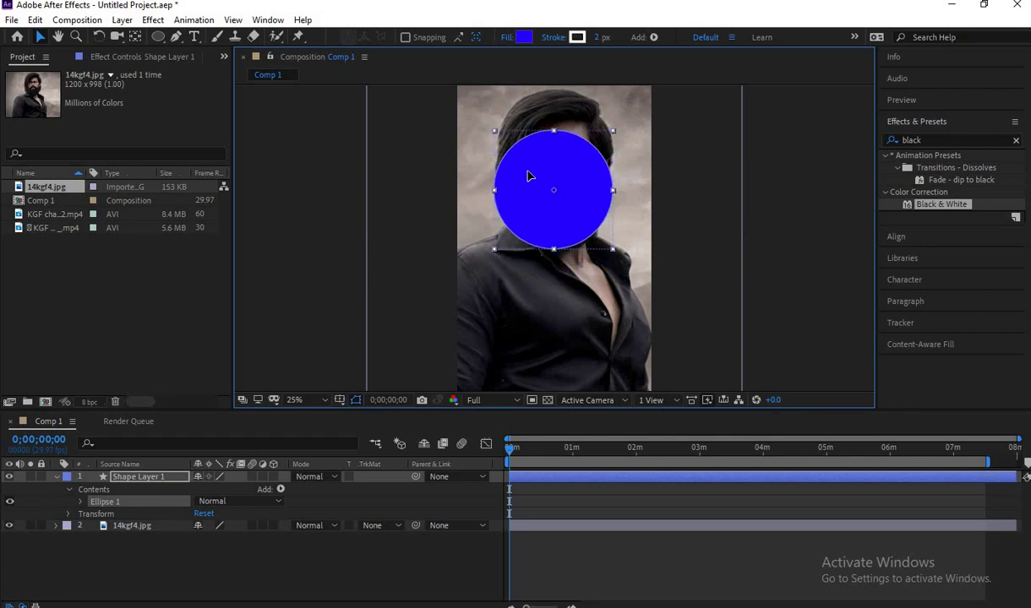
pyautogui.click(376, 526)
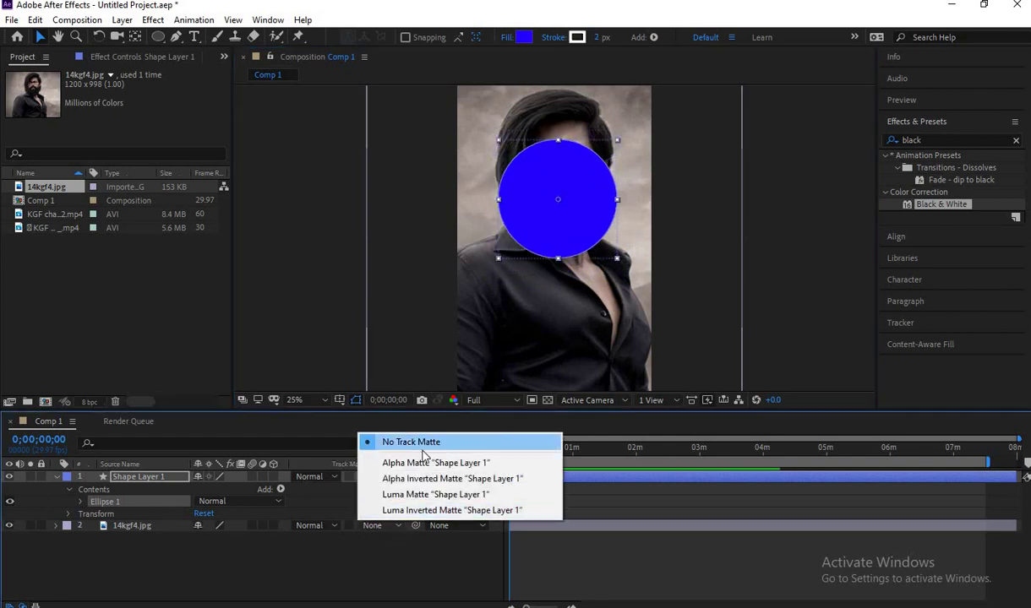
pyautogui.click(397, 463)
pyautogui.moveTo(545, 192); pyautogui.dragTo(543, 186)
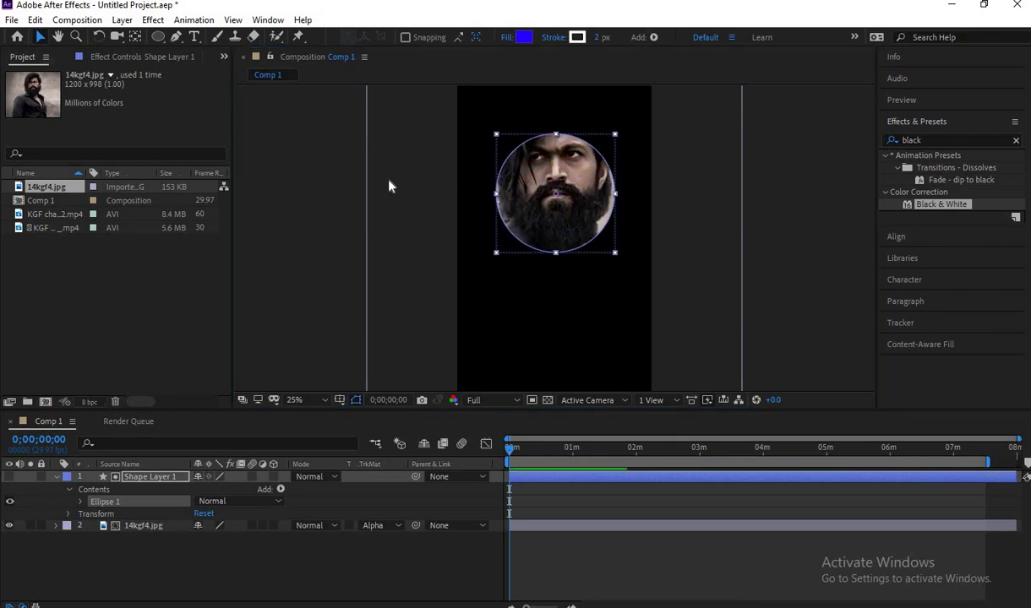
pyautogui.click(148, 527)
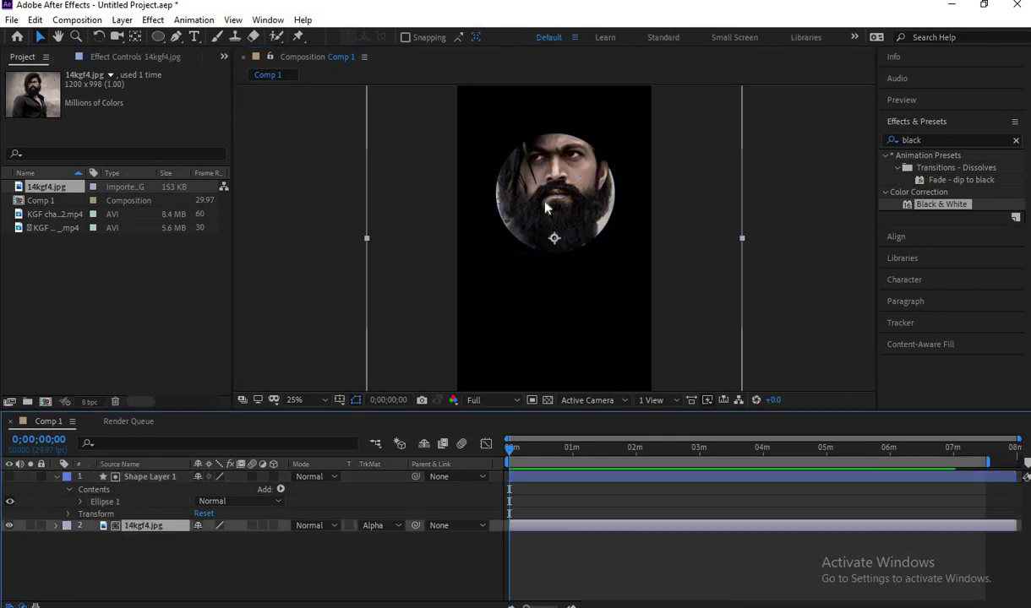
pyautogui.moveTo(519, 192)
pyautogui.mouseDown()
pyautogui.moveTo(487, 262)
pyautogui.moveTo(492, 186)
pyautogui.mouseUp()
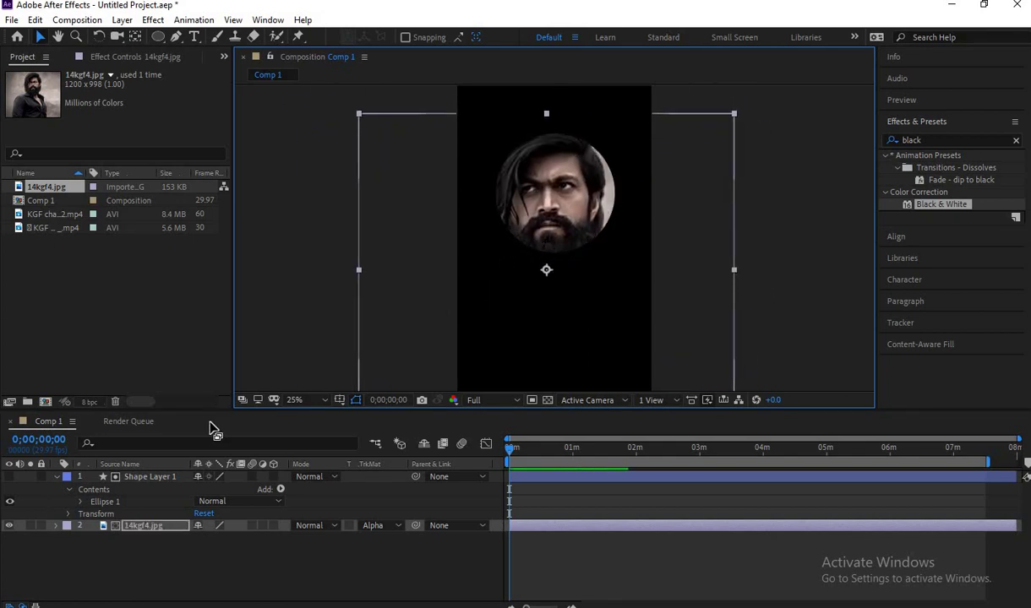
pyautogui.click(146, 477)
pyautogui.click(130, 478)
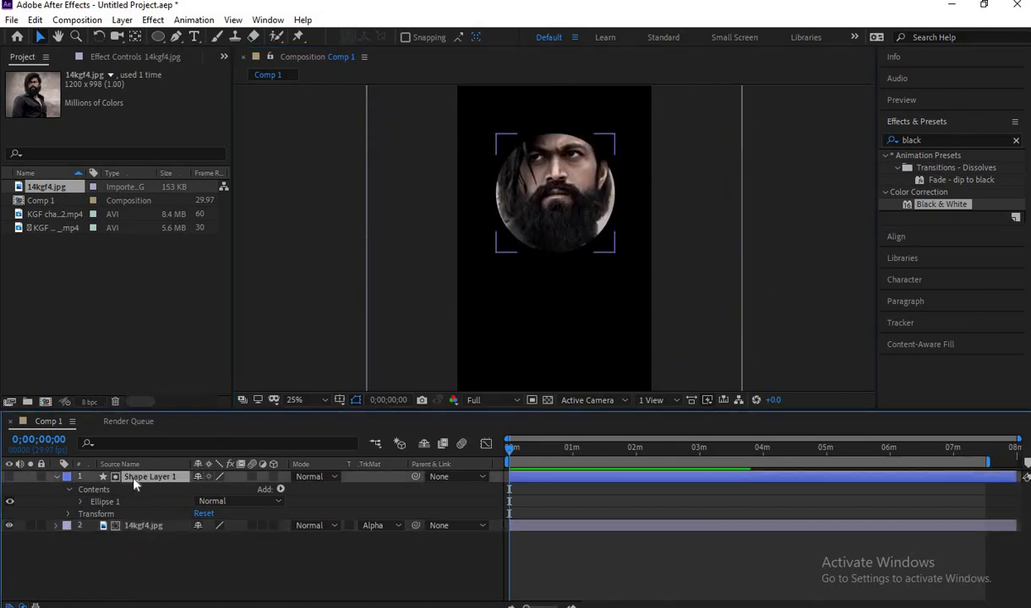
# Delete the circle shape layer and apply Black & White to the 14kgf4.jpg photo
pyautogui.press('Delete')
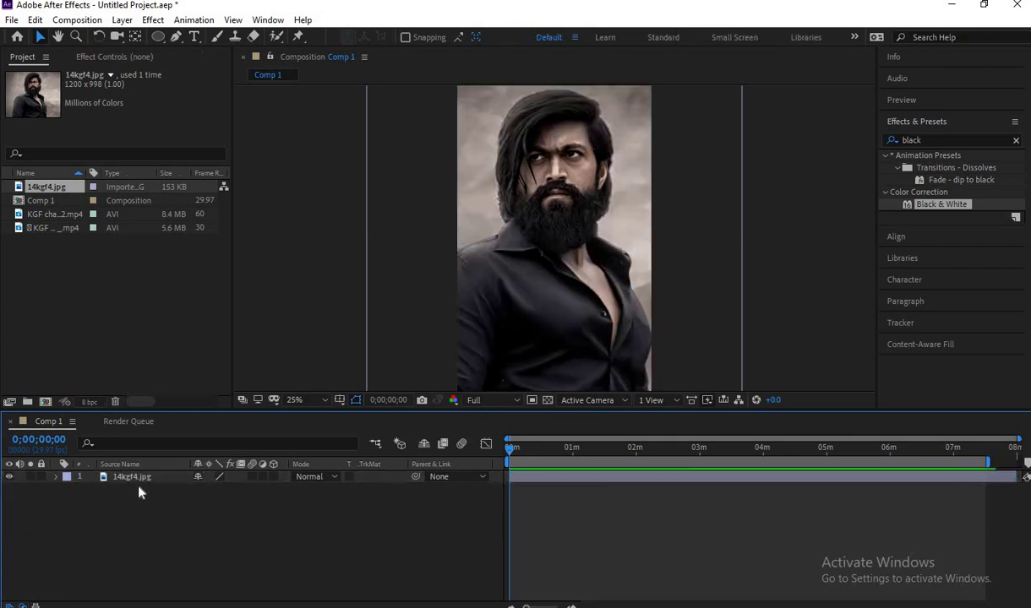
pyautogui.click(218, 507)
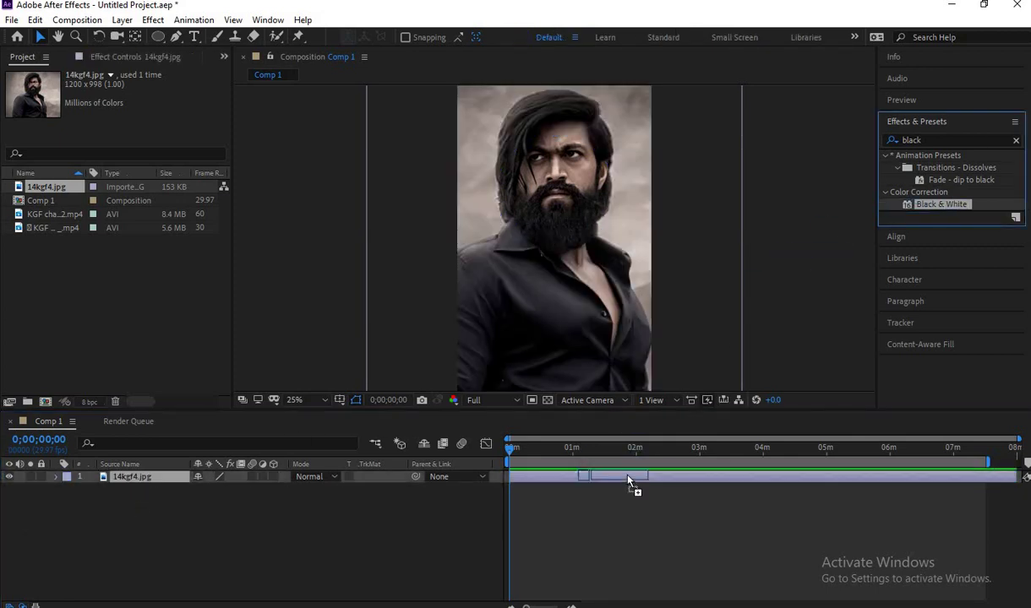
pyautogui.moveTo(951, 208); pyautogui.dragTo(633, 478)
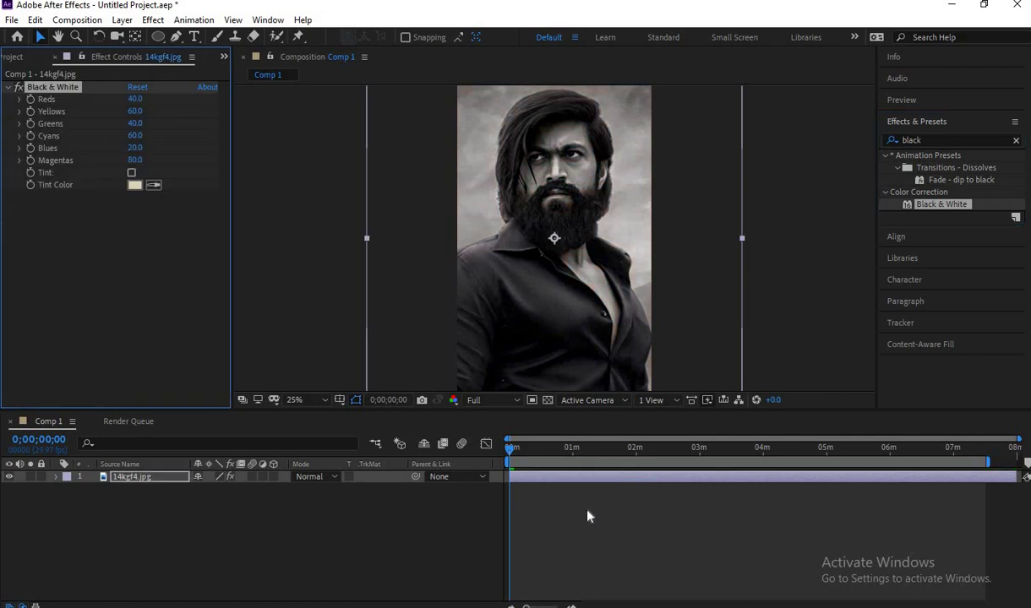
# Select the KGF video footage item in the Project panel
pyautogui.click(20, 57)
pyautogui.click(54, 202)
pyautogui.click(88, 216)
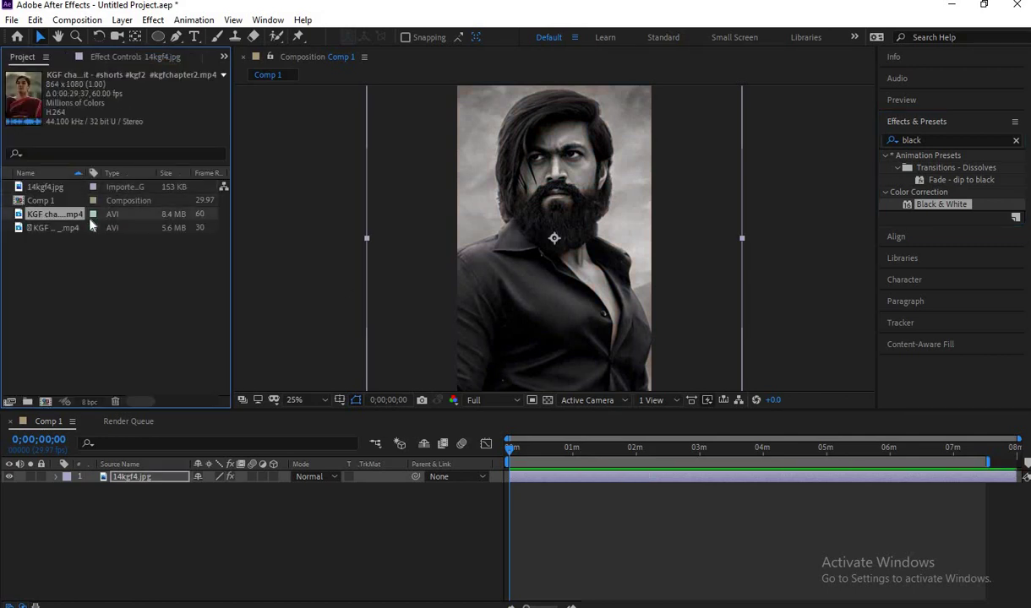
# Add the KGF chapter 2 clip on top and set the photo's TrkMat to No Track Matte
pyautogui.moveTo(79, 405)
pyautogui.mouseDown()
pyautogui.moveTo(203, 499)
pyautogui.moveTo(156, 471)
pyautogui.mouseUp()
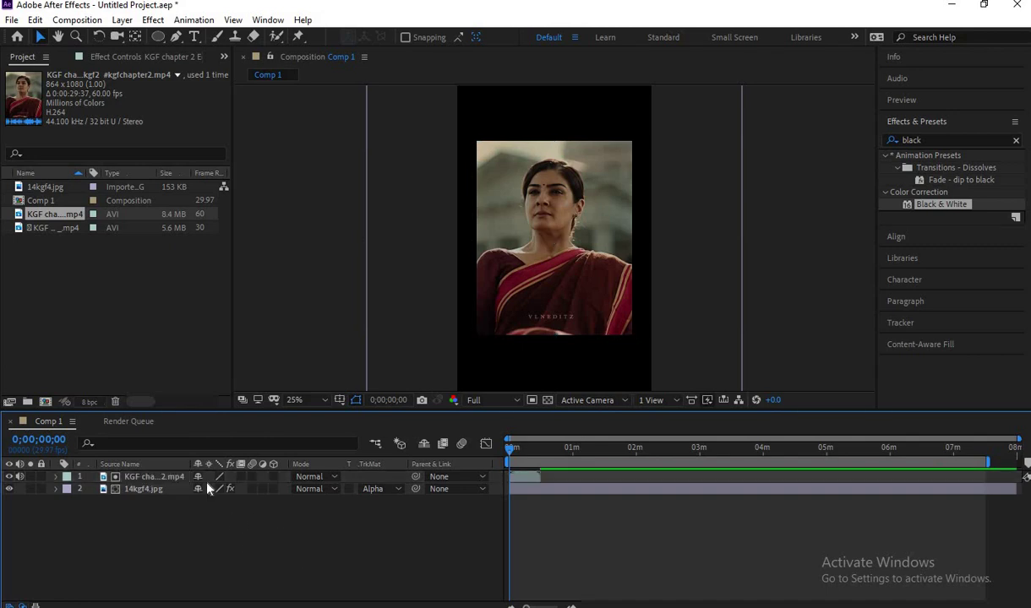
pyautogui.click(372, 489)
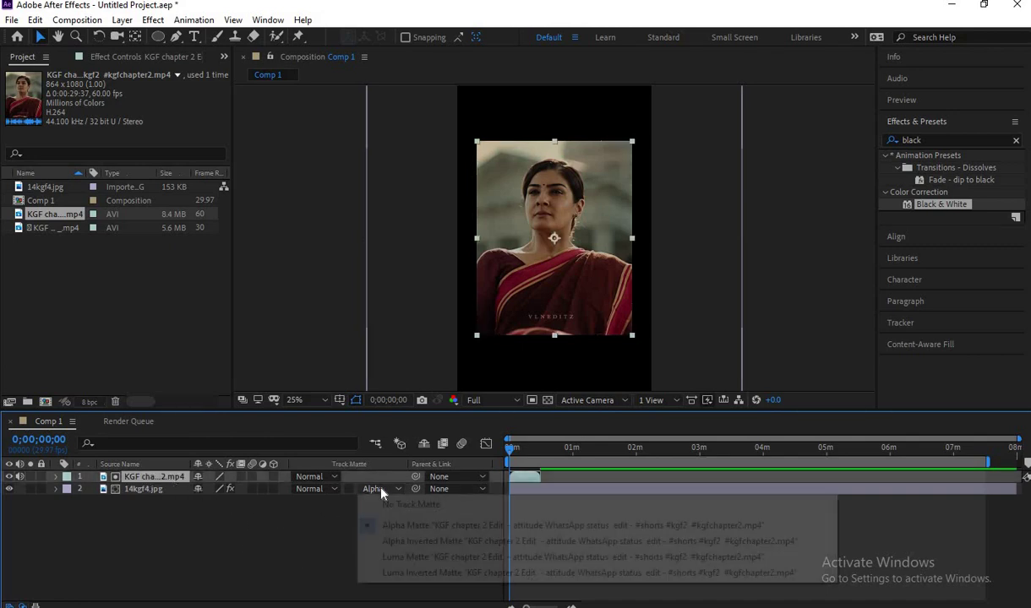
pyautogui.click(402, 498)
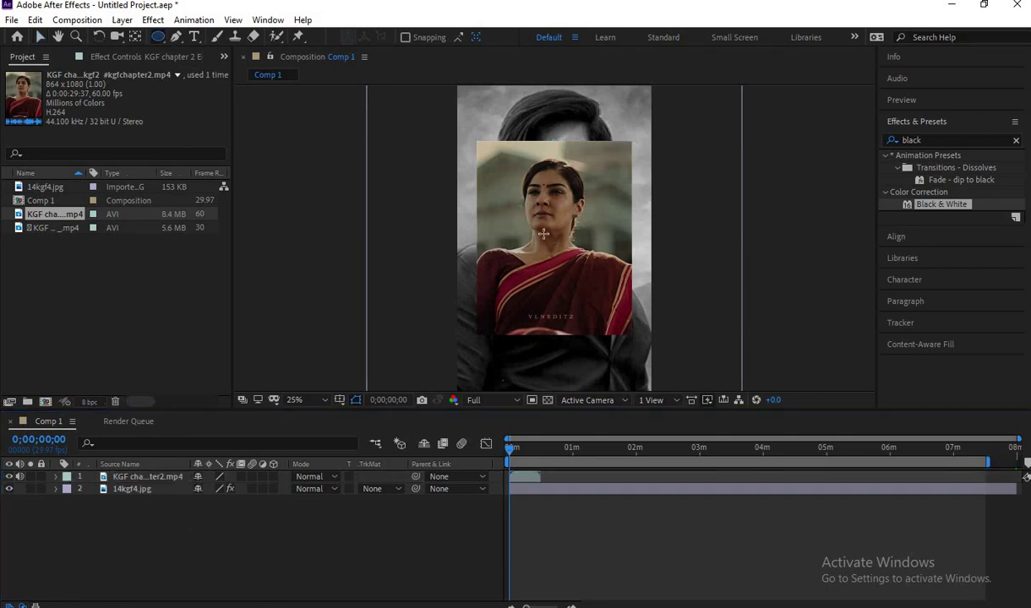
# Draw a circle shape over the woman's face and nudge it slightly left
pyautogui.click(158, 37)
pyautogui.moveTo(505, 157); pyautogui.dragTo(532, 194)
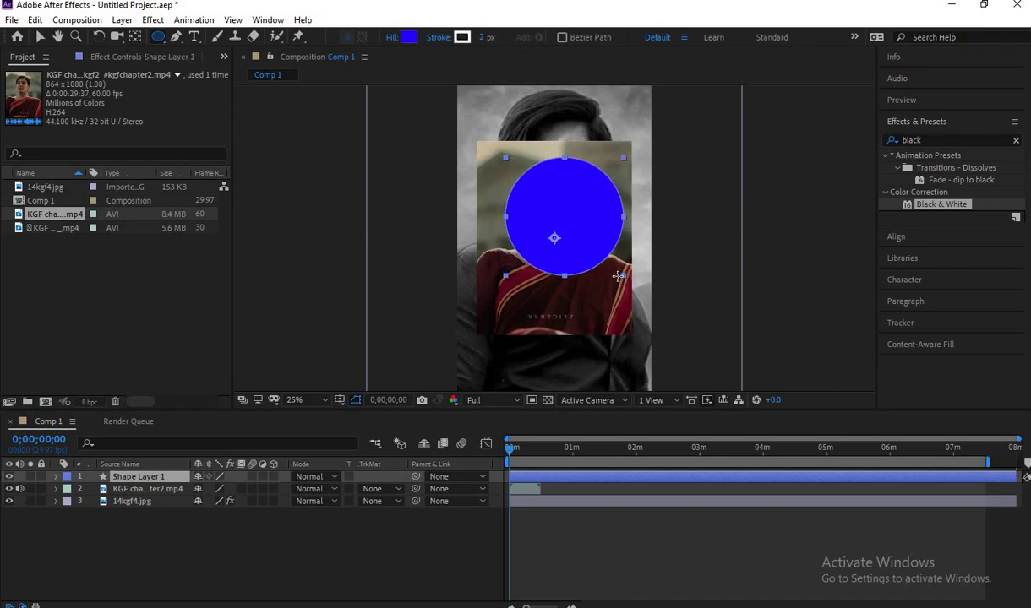
pyautogui.moveTo(591, 266); pyautogui.dragTo(623, 276)
pyautogui.click(39, 36)
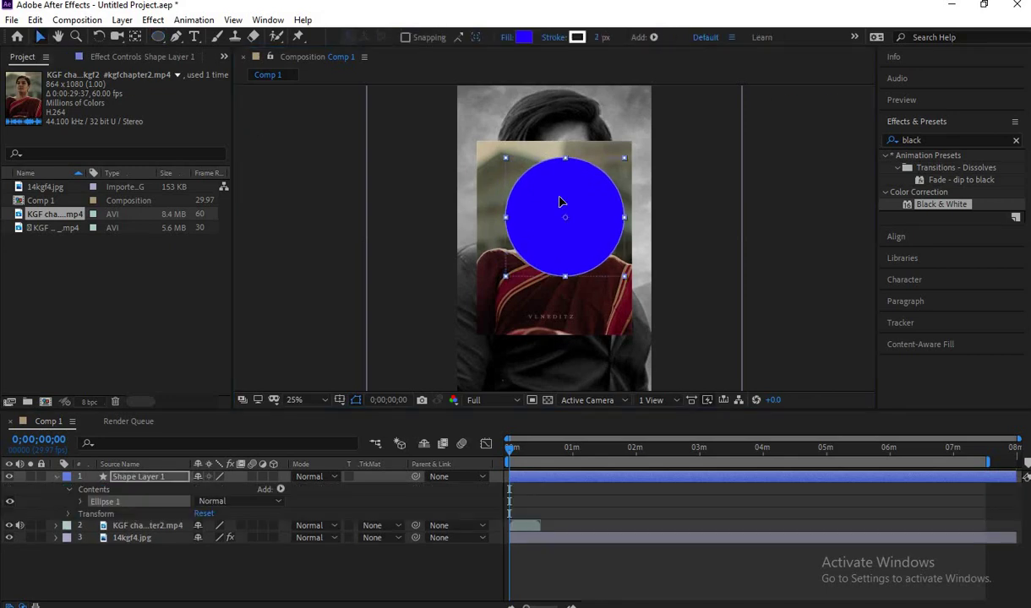
pyautogui.moveTo(565, 199); pyautogui.dragTo(557, 201)
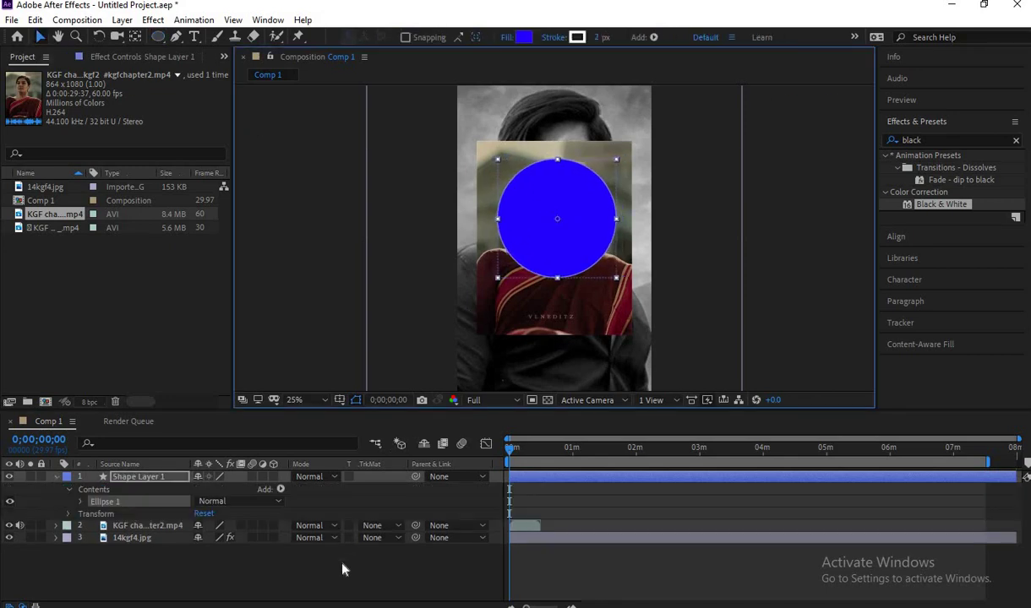
# Matte the KGF clip with Alpha Matte 'Shape Layer 1' and move the inset onto the chest
pyautogui.click(370, 525)
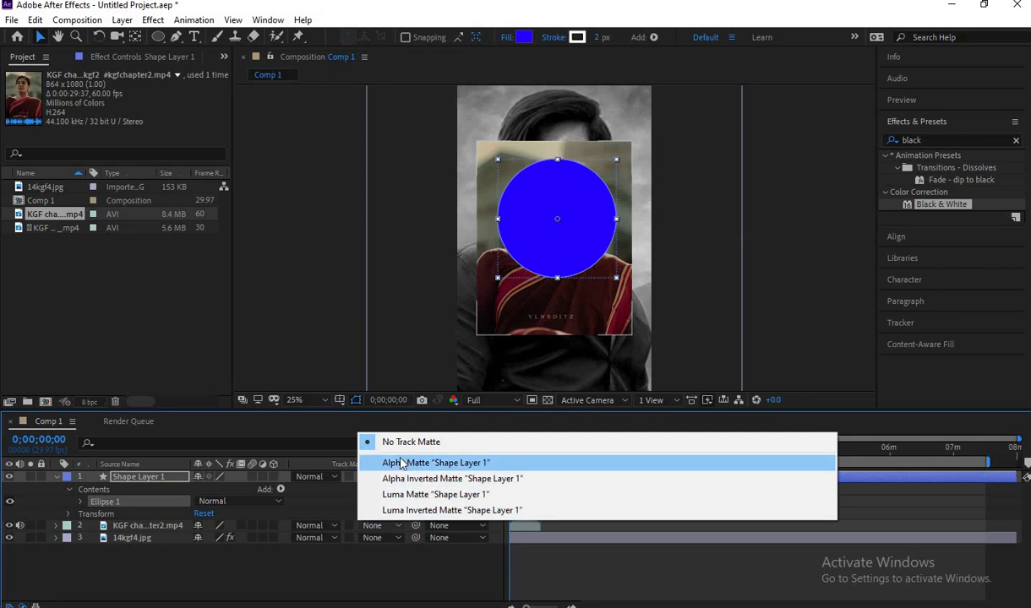
pyautogui.click(402, 464)
pyautogui.moveTo(565, 187); pyautogui.dragTo(564, 182)
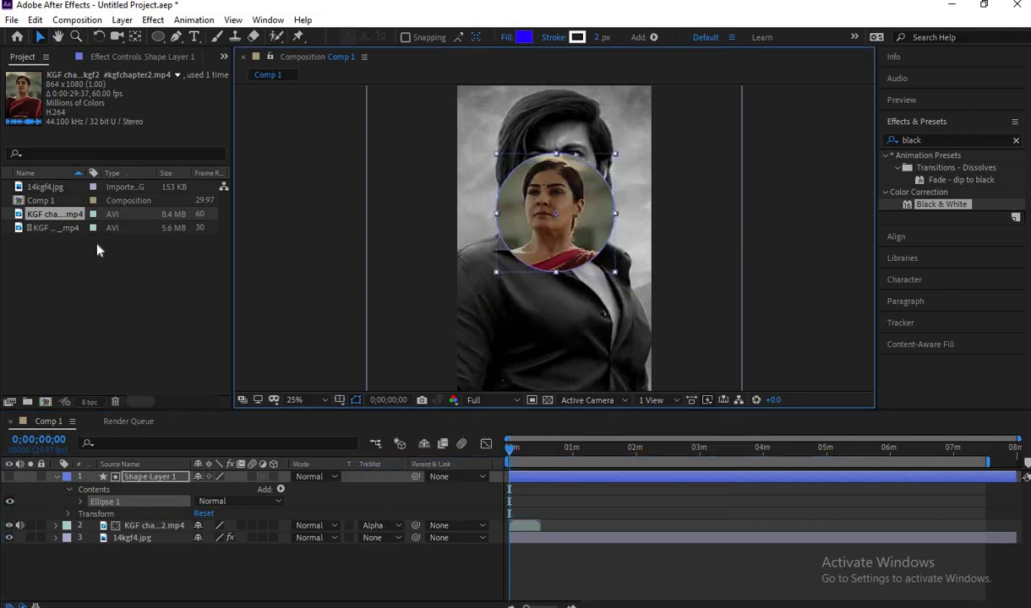
pyautogui.click(56, 476)
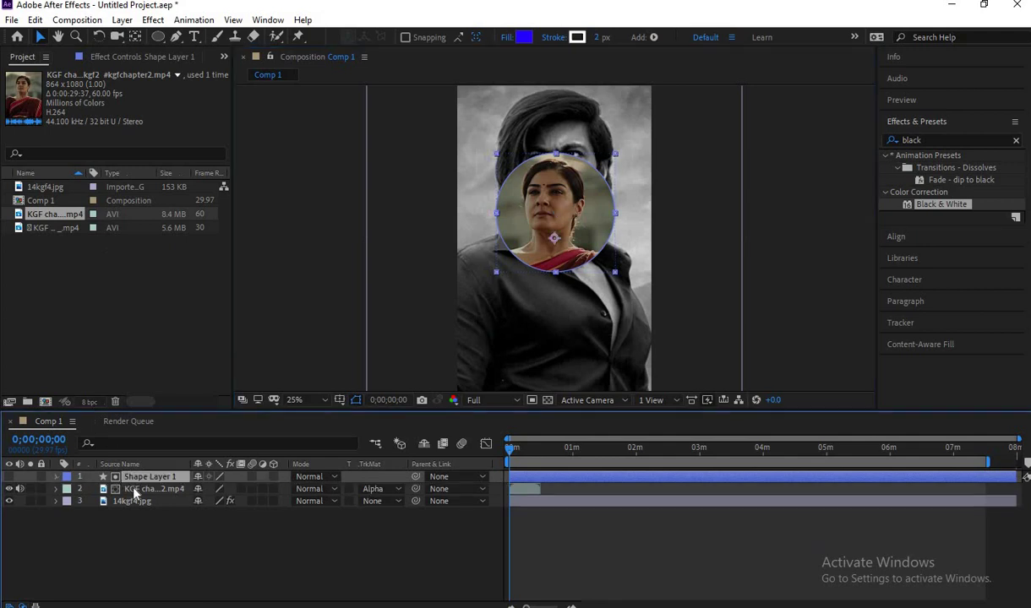
pyautogui.click(138, 489)
pyautogui.moveTo(562, 273); pyautogui.dragTo(592, 302)
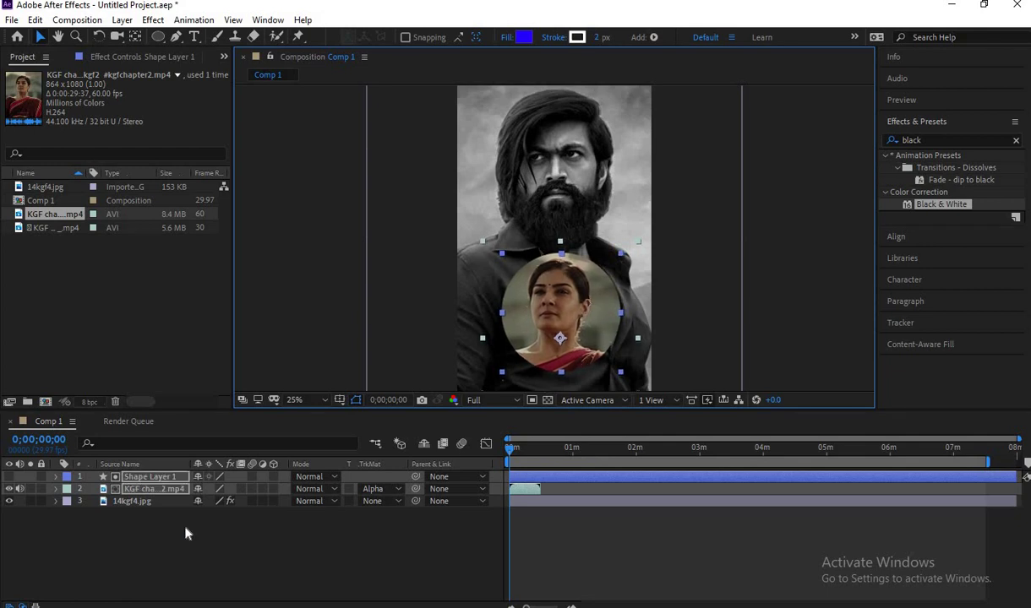
# Preview the composition with the circular video inset
pyautogui.click(189, 551)
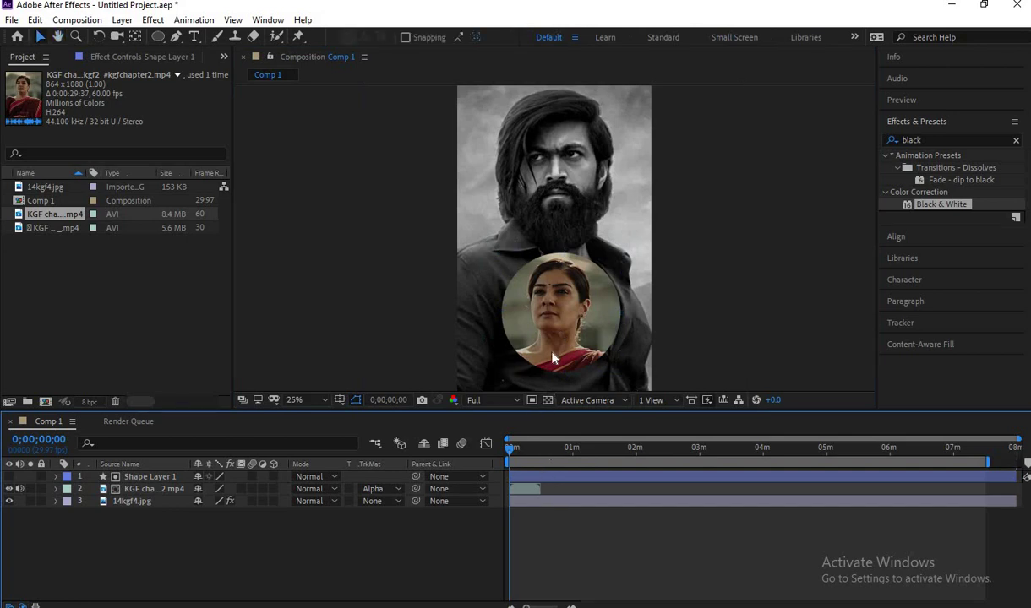
pyautogui.press('space')
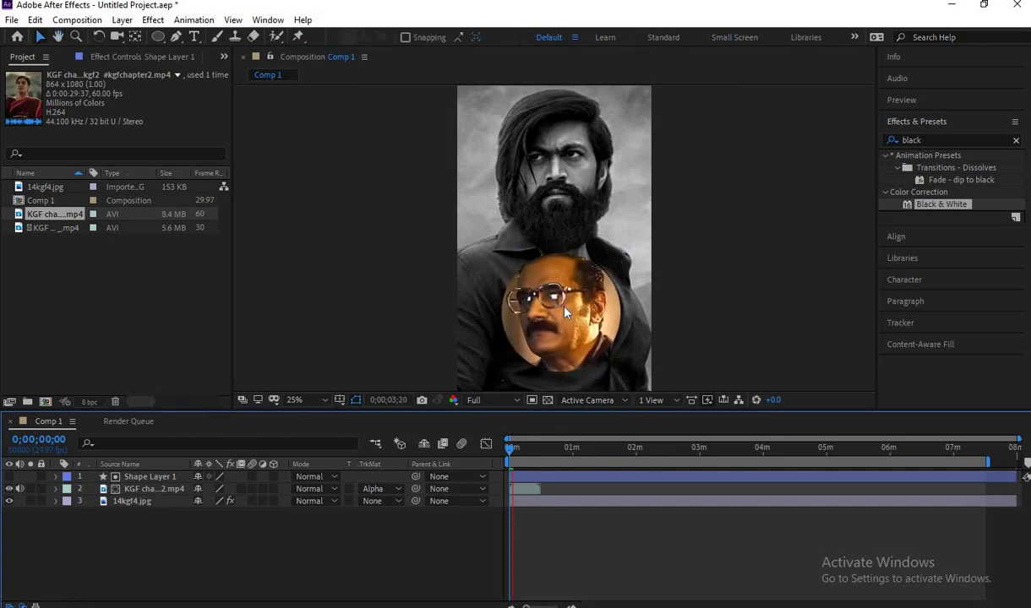
pyautogui.press('space')
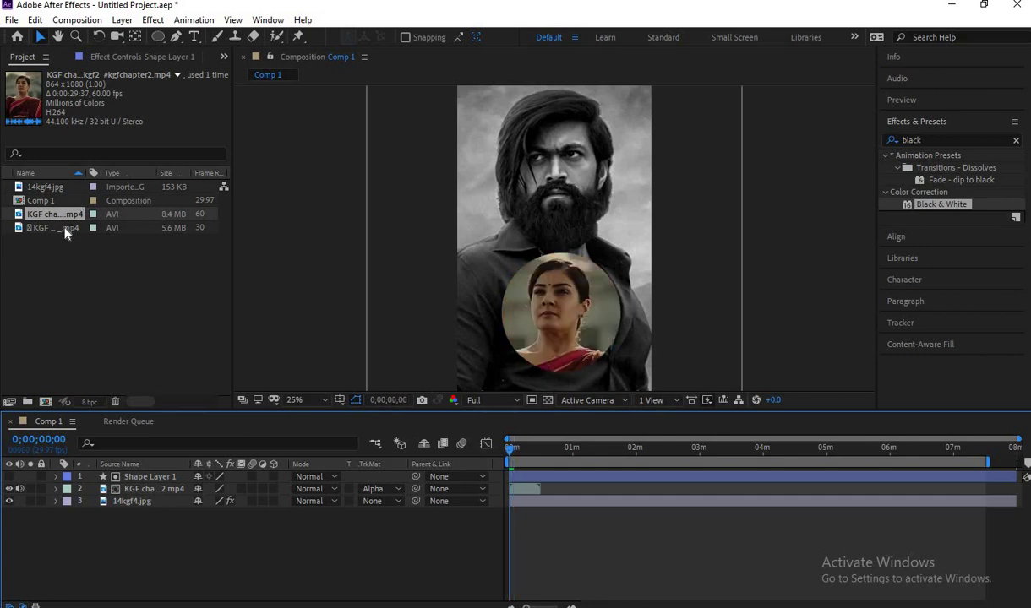
pyautogui.click(65, 230)
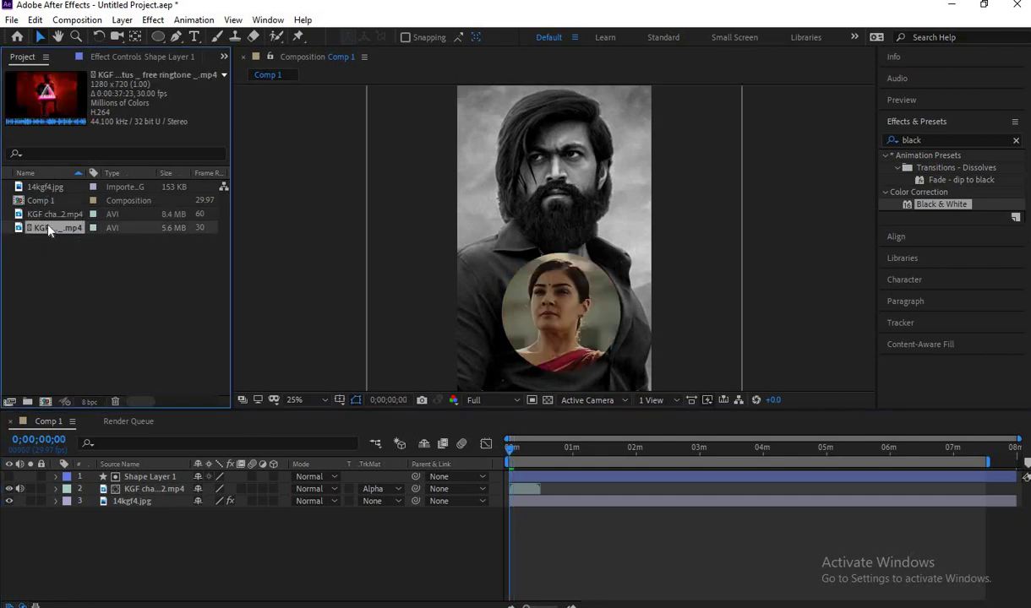
# Add the KGF background music clip as a layer with its video switched off
pyautogui.moveTo(49, 230); pyautogui.dragTo(126, 541)
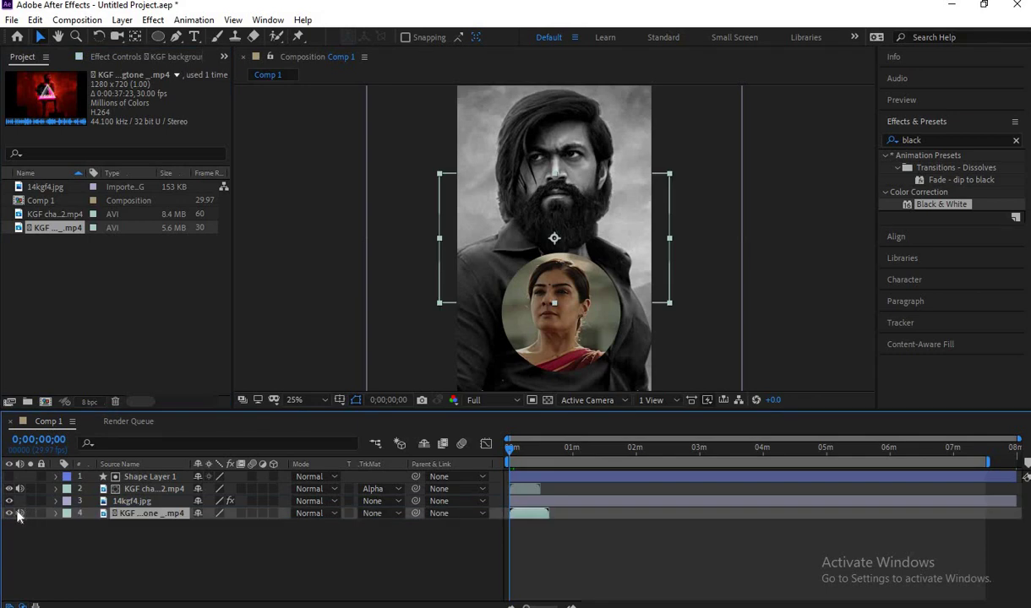
pyautogui.click(10, 514)
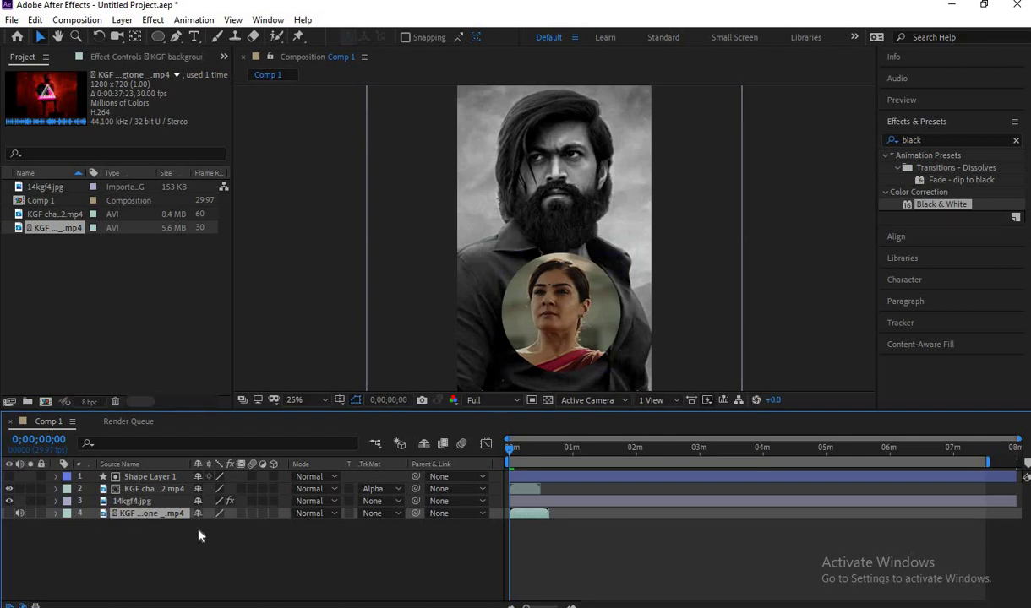
pyautogui.rightClick(132, 538)
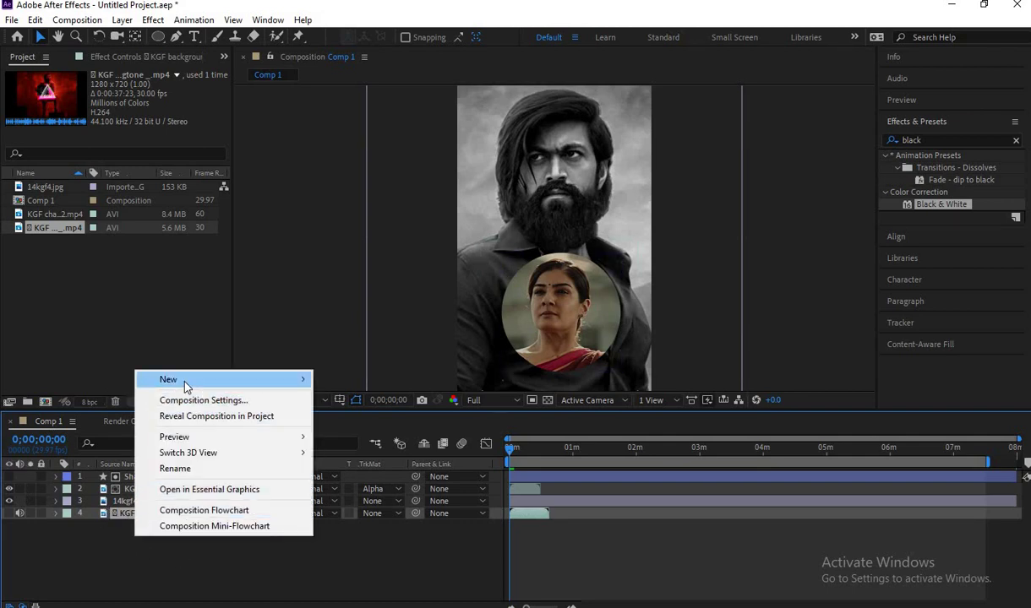
# Create Black Solid 1, move it to the top, and search Effects & Presets for 'audio'
pyautogui.moveTo(182, 382)
pyautogui.click(364, 417)
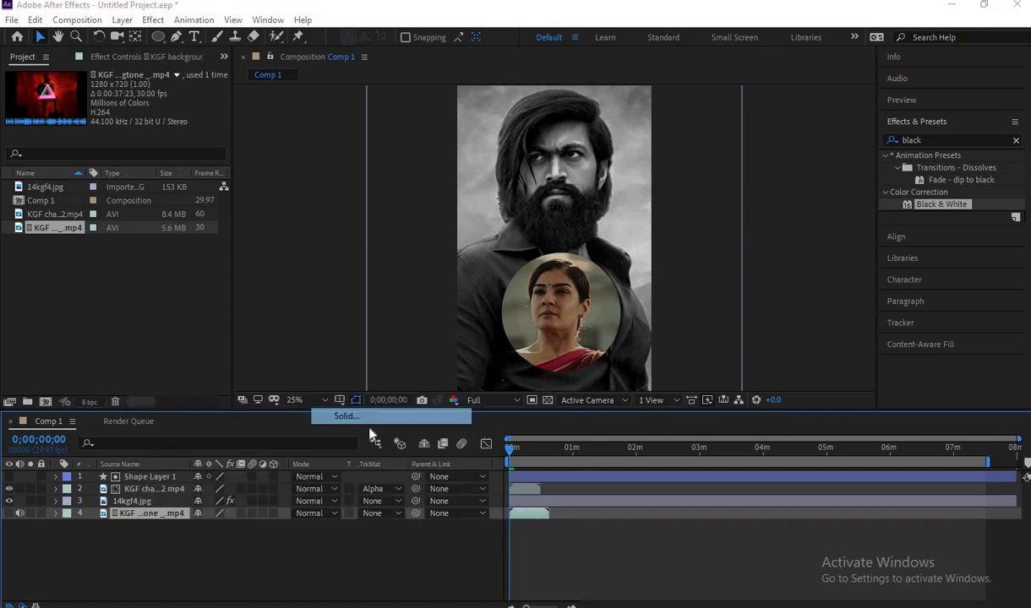
pyautogui.click(566, 439)
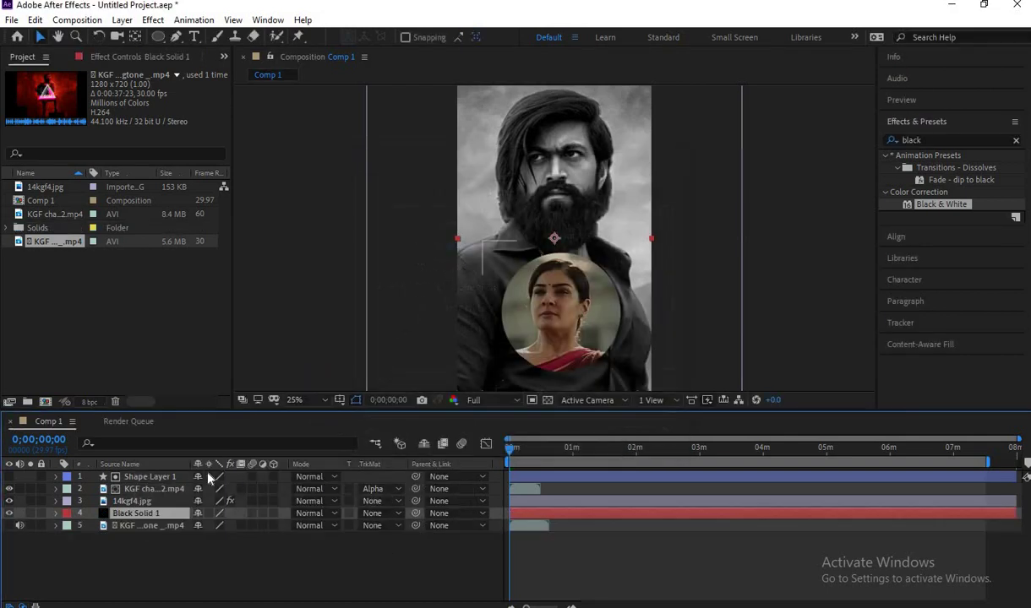
pyautogui.moveTo(135, 513)
pyautogui.mouseDown()
pyautogui.moveTo(145, 479)
pyautogui.moveTo(134, 482)
pyautogui.mouseUp()
pyautogui.click(931, 139)
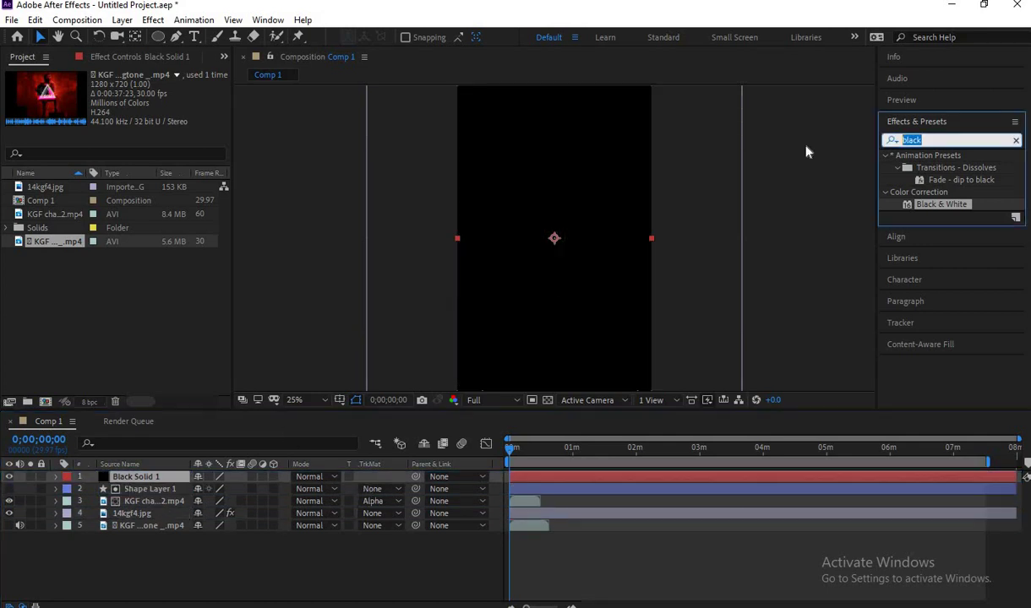
pyautogui.write('au')
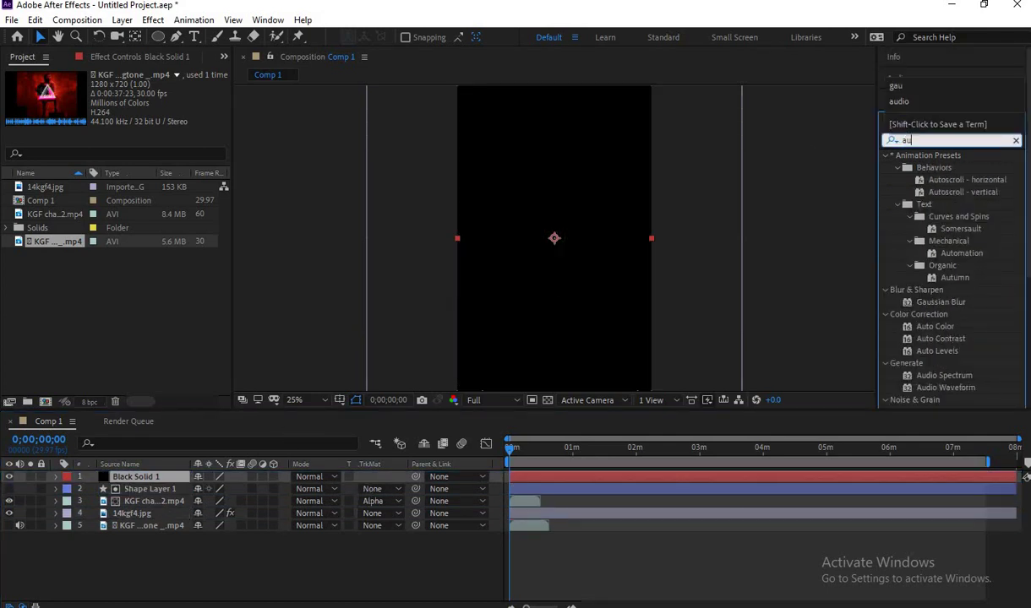
pyautogui.write('dio')
# Apply Audio Spectrum using the KGF background music layer with source set to Masks
pyautogui.doubleClick(944, 168)
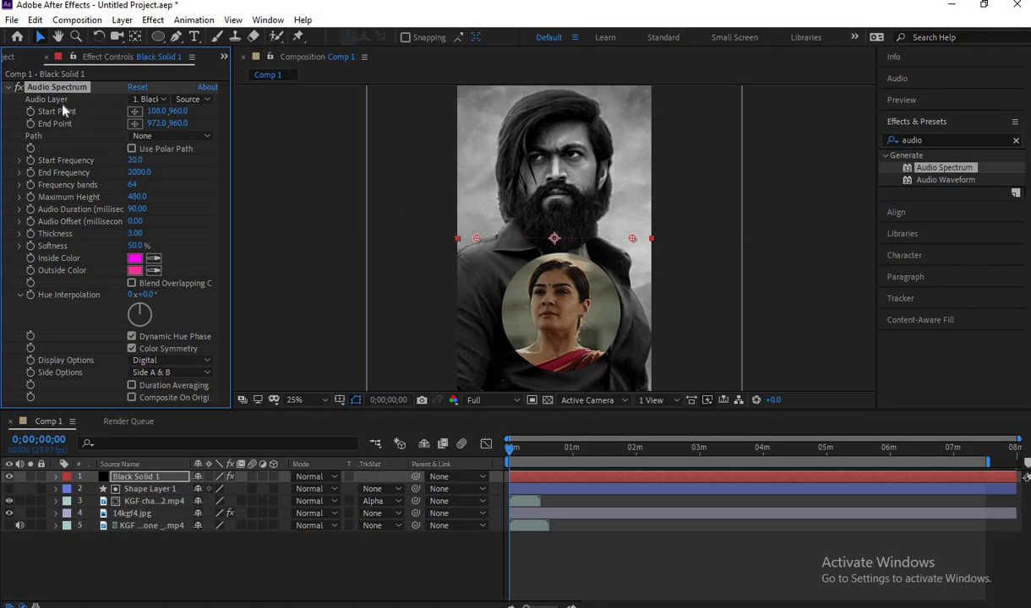
pyautogui.click(147, 99)
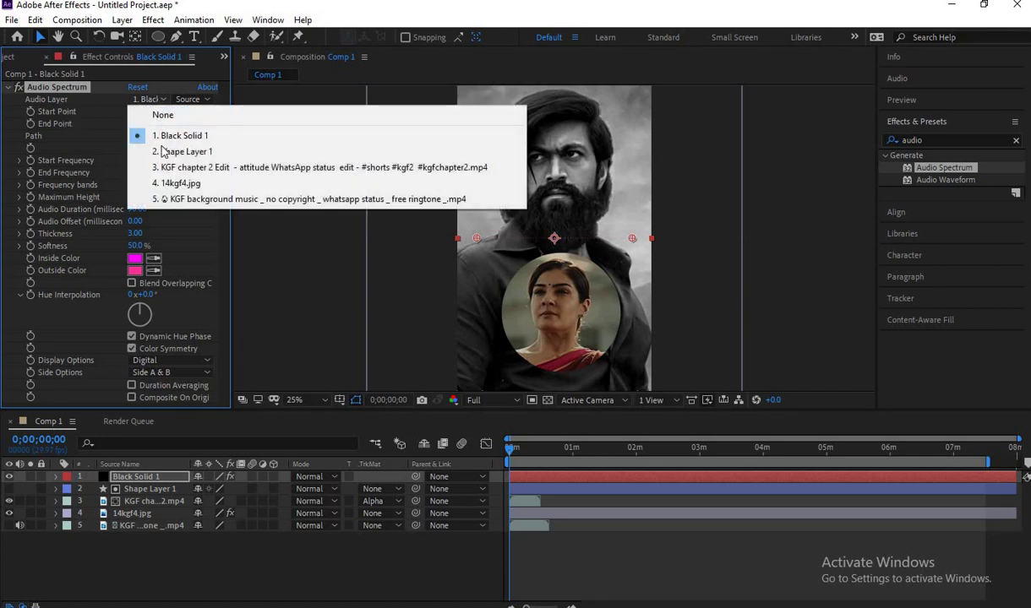
pyautogui.click(178, 203)
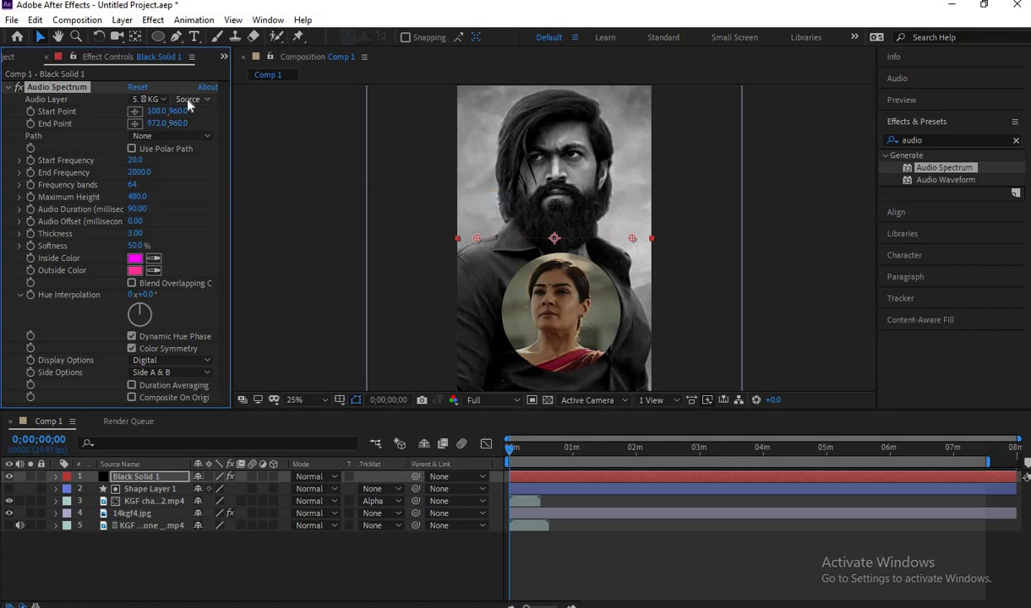
pyautogui.click(188, 98)
pyautogui.click(207, 130)
# Scrub ahead to check the spectrum, then preview from the start
pyautogui.moveTo(515, 453); pyautogui.dragTo(629, 450)
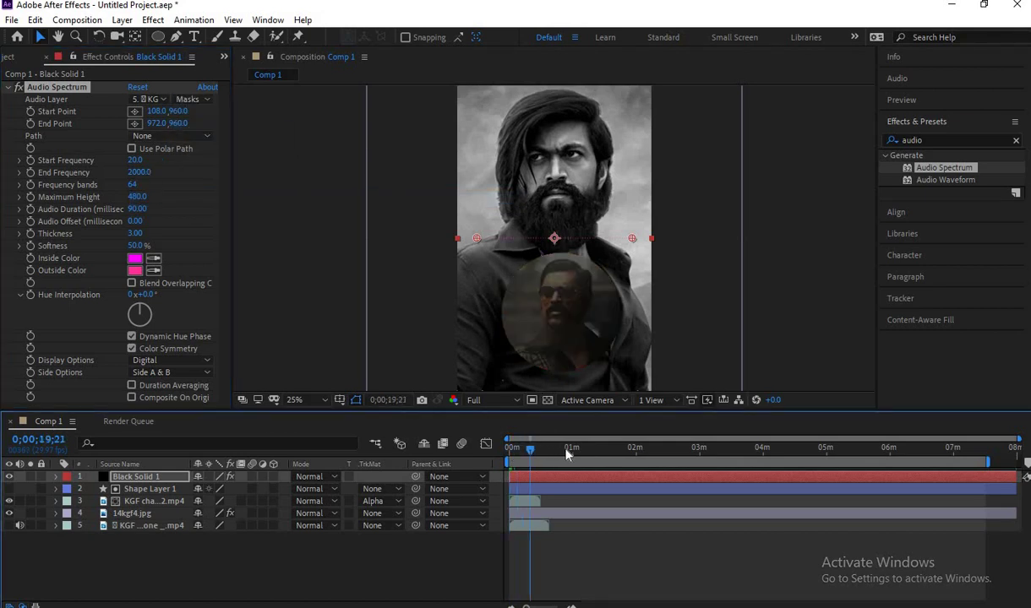
pyautogui.click(512, 443)
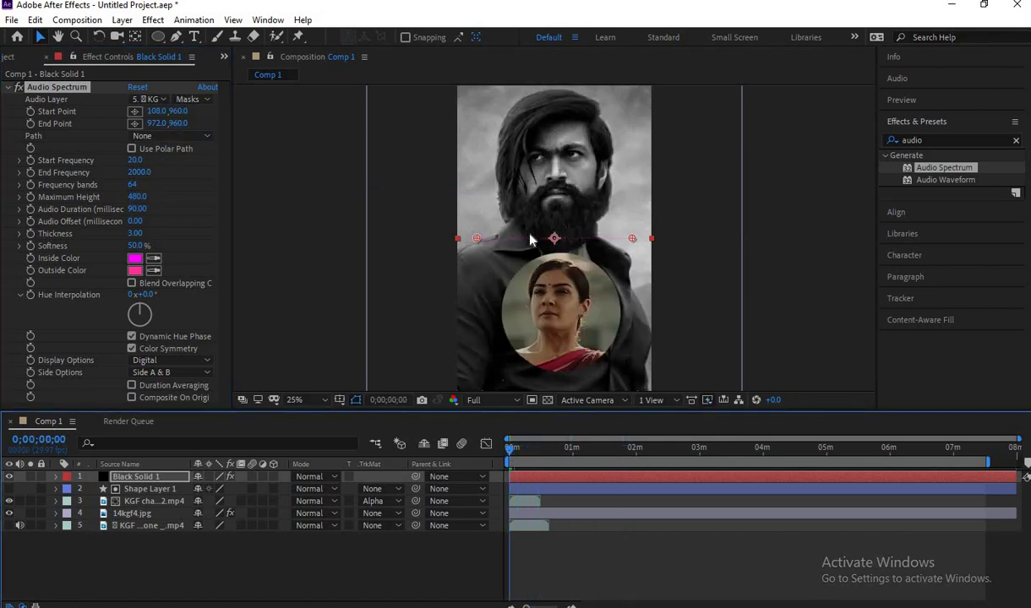
pyautogui.click(613, 245)
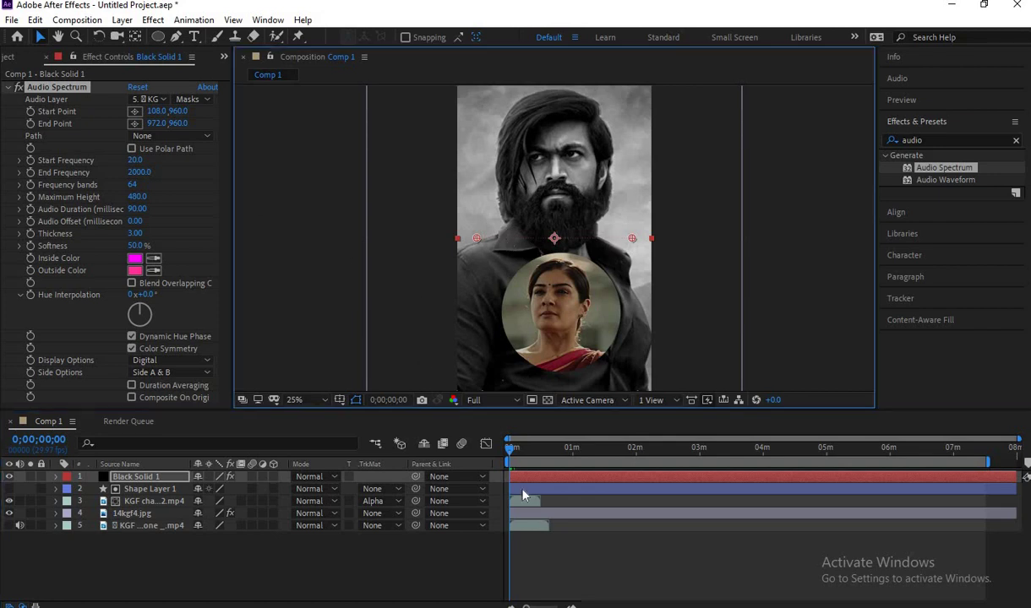
pyautogui.press('space')
pyautogui.press('space')
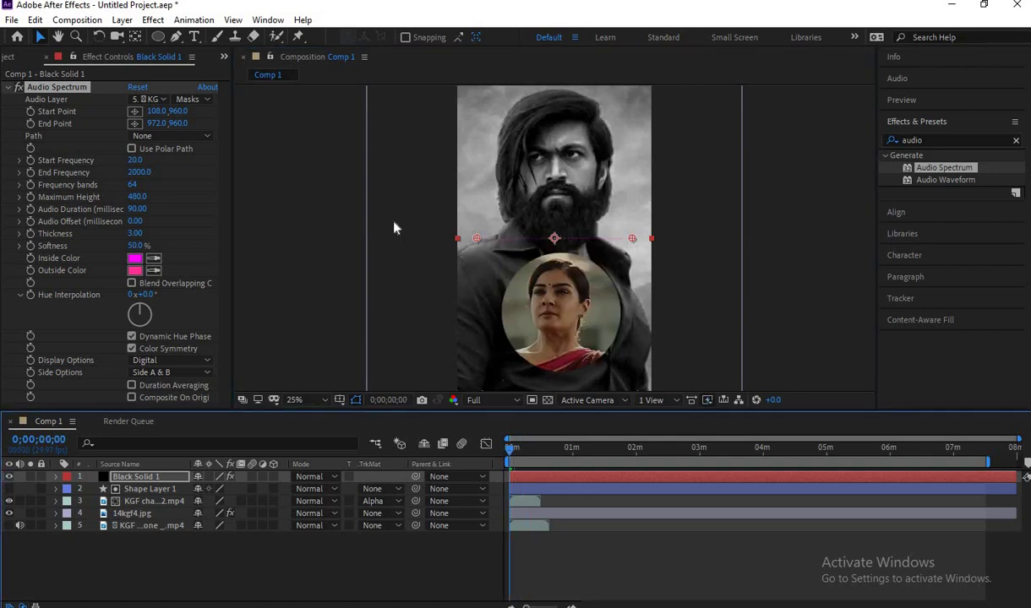
# Draw an elliptical Mask 1 on Black Solid 1 and set the spectrum Path to Mask 1
pyautogui.click(158, 37)
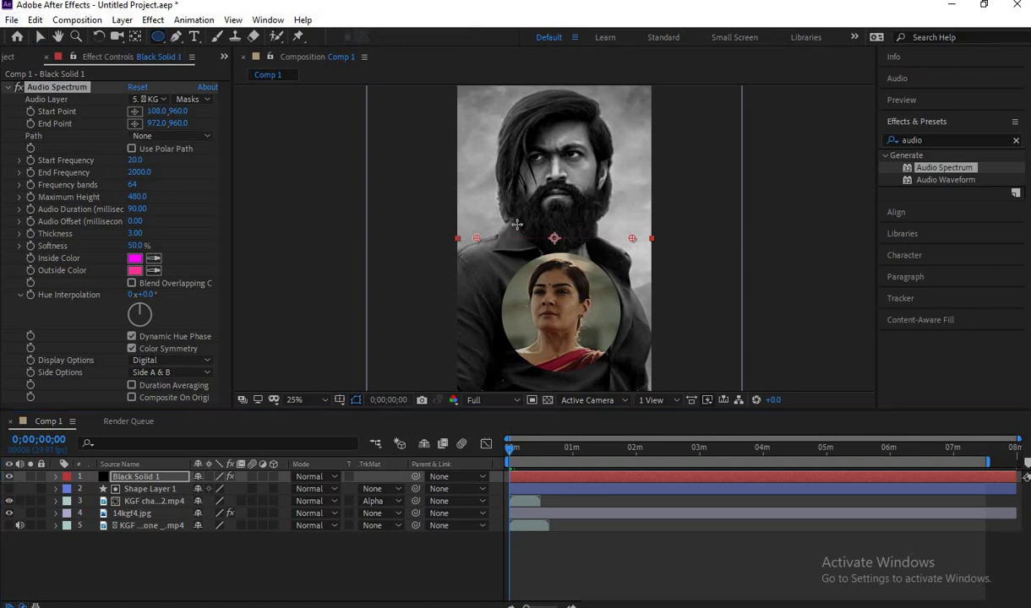
pyautogui.moveTo(514, 207)
pyautogui.mouseDown()
pyautogui.moveTo(576, 301)
pyautogui.moveTo(561, 304)
pyautogui.mouseUp()
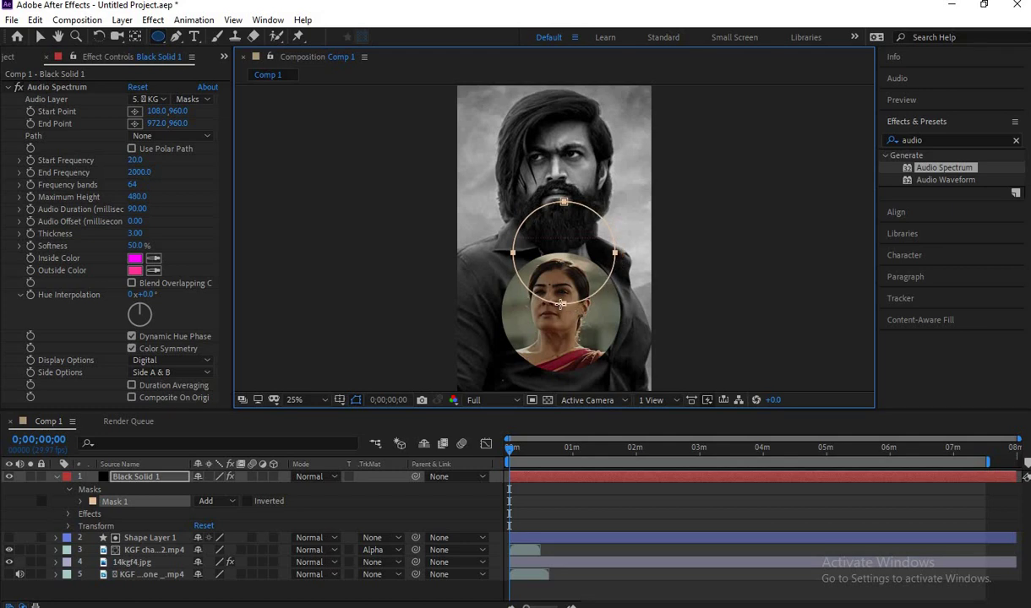
pyautogui.click(169, 136)
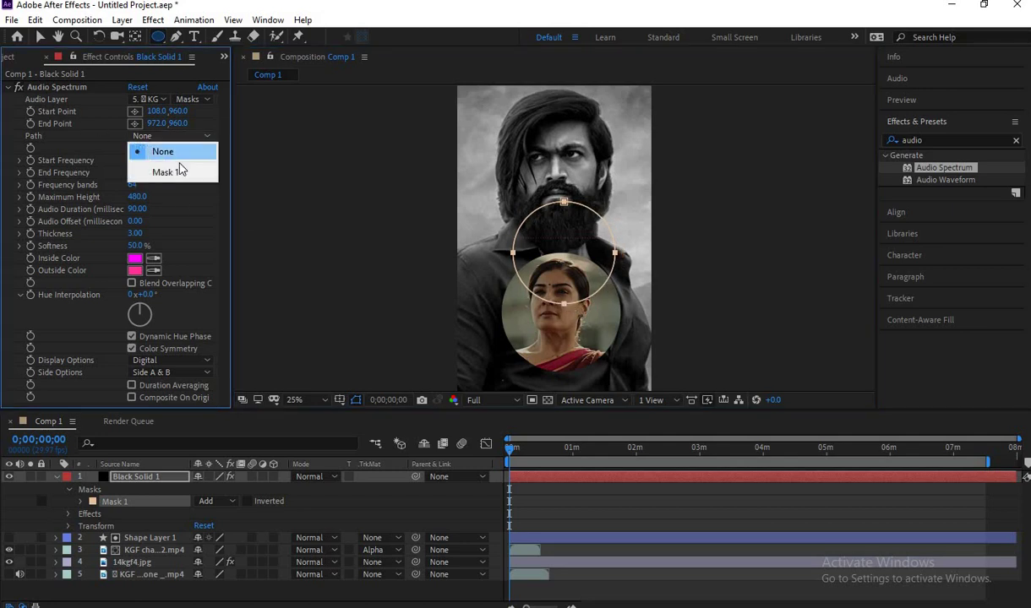
pyautogui.click(180, 173)
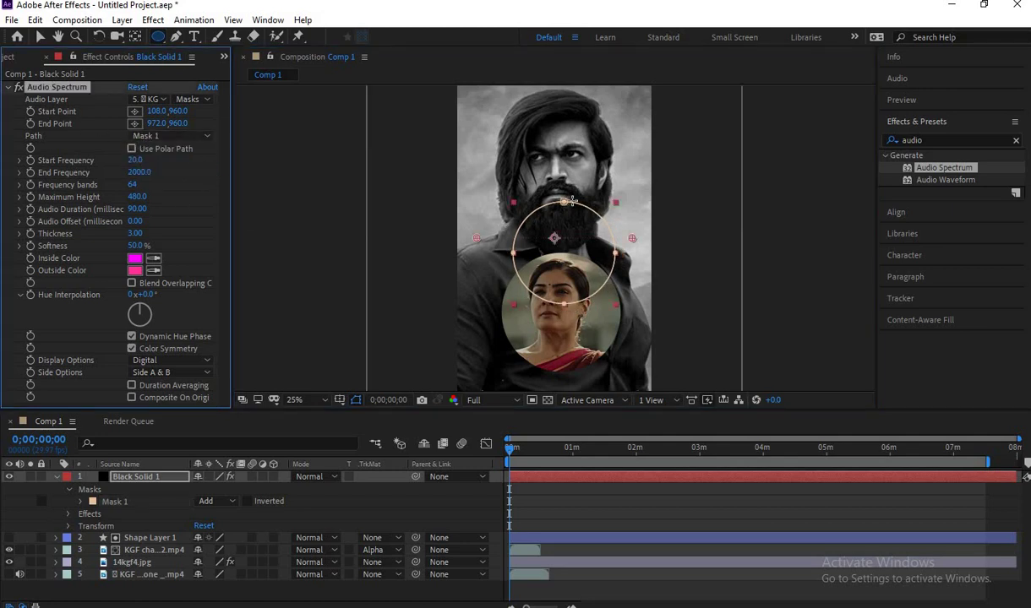
# Feather Mask 1 to 550 pixels and preview
pyautogui.click(81, 502)
pyautogui.moveTo(387, 542); pyautogui.dragTo(498, 438)
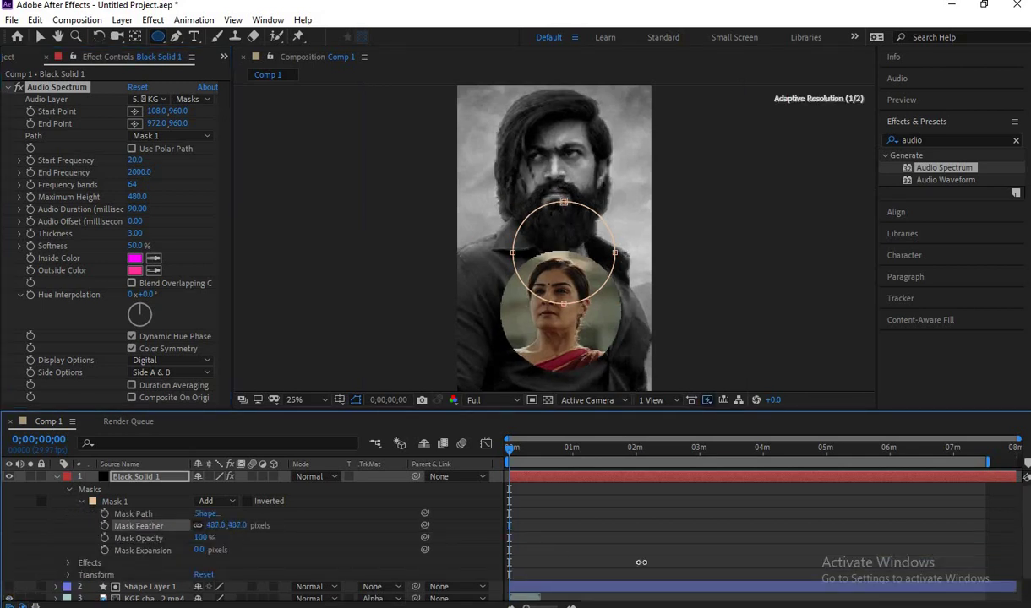
pyautogui.press('space')
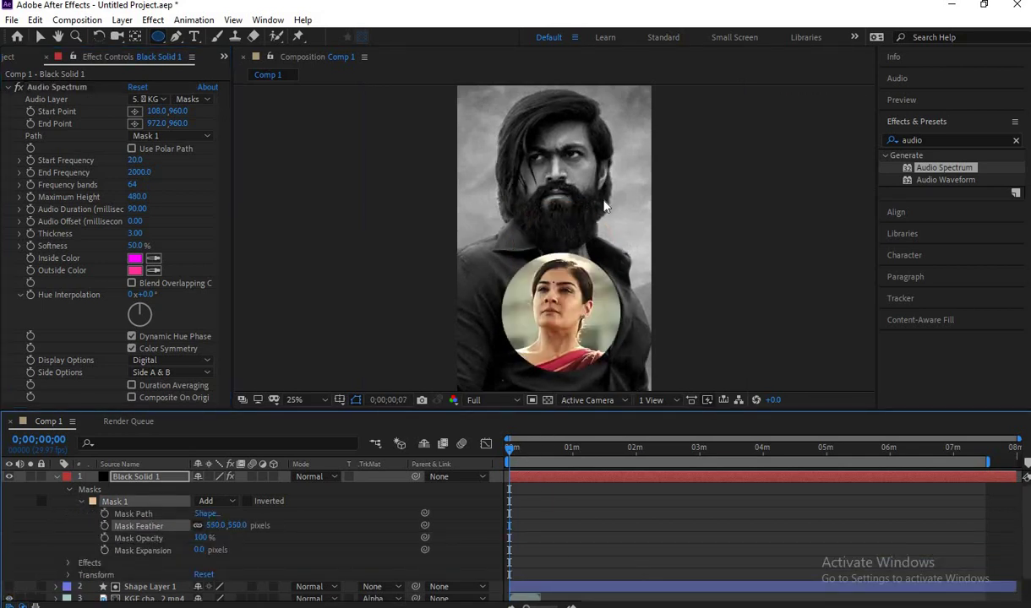
# Lighten the spectrum's Inside Color and set Outside Color to E0D7E0
pyautogui.click(135, 258)
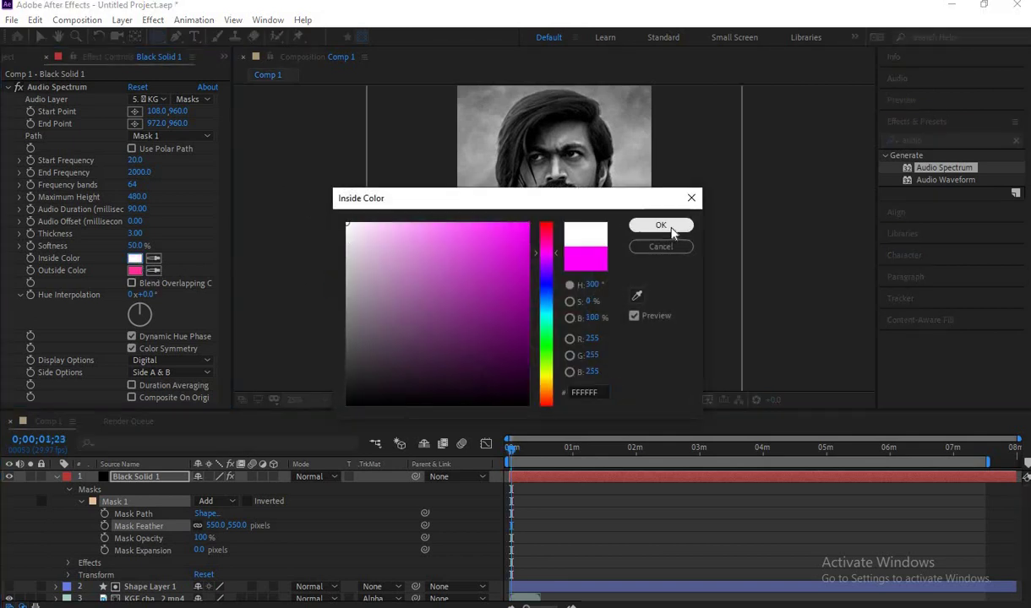
pyautogui.click(660, 225)
pyautogui.click(135, 272)
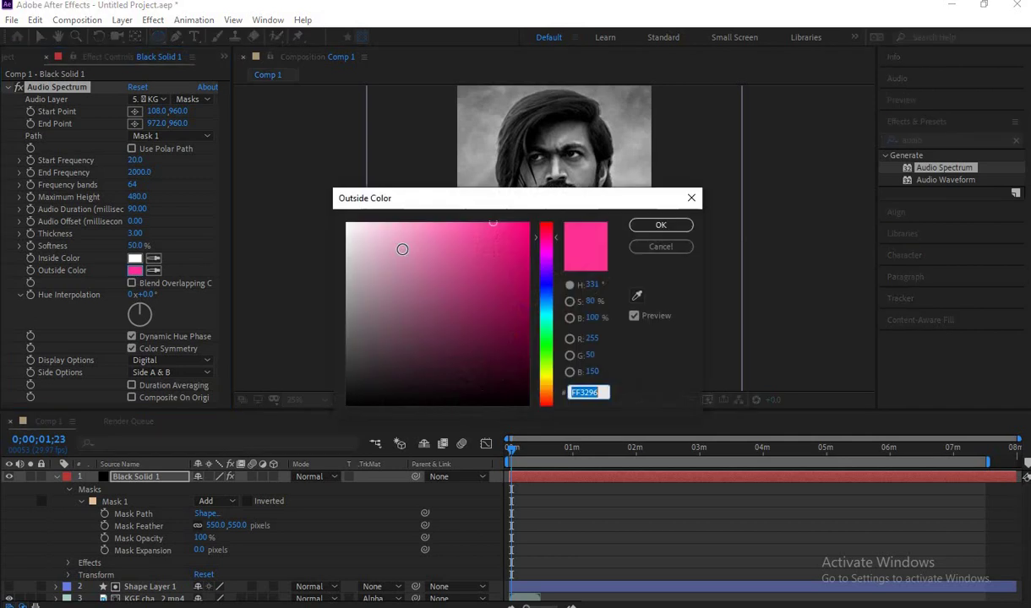
pyautogui.write('E0D7E0')
pyautogui.click(660, 226)
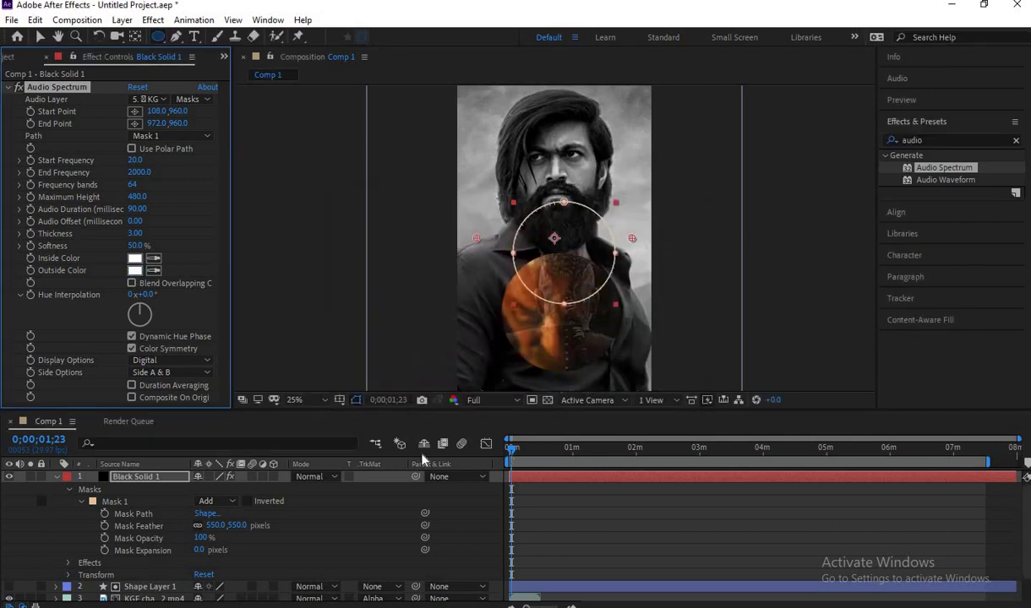
# Preview, then raise Thickness to 9.50 and set Frequency bands to 58
pyautogui.press('space')
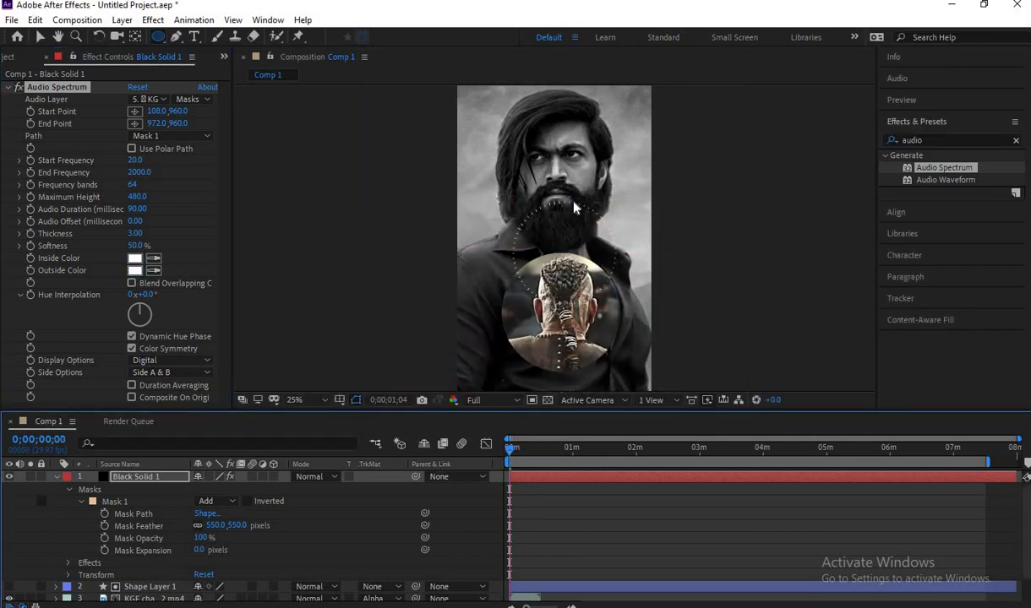
pyautogui.press('space')
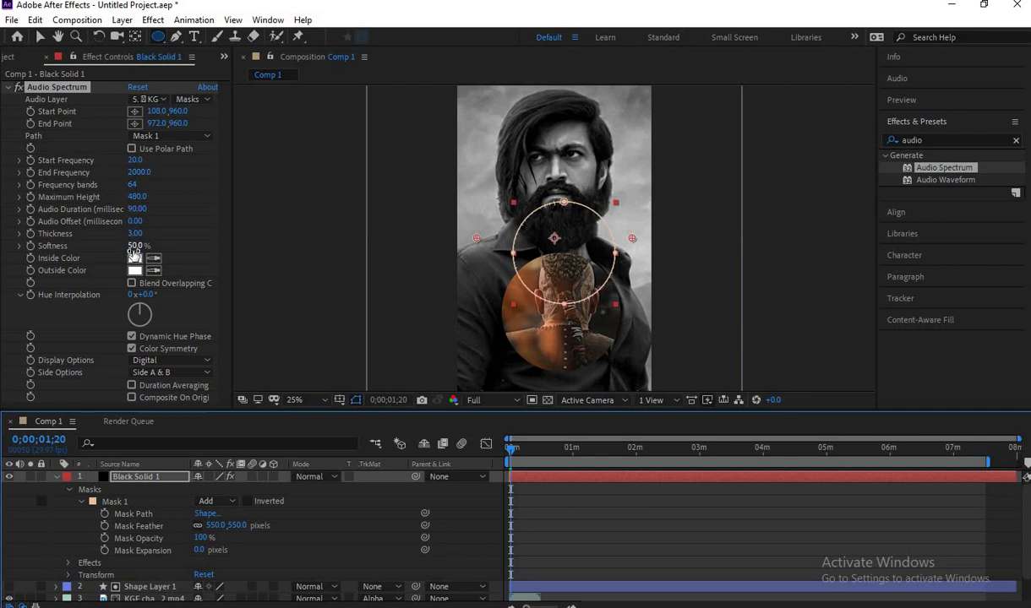
pyautogui.moveTo(146, 232)
pyautogui.mouseDown()
pyautogui.moveTo(225, 242)
pyautogui.moveTo(202, 247)
pyautogui.mouseUp()
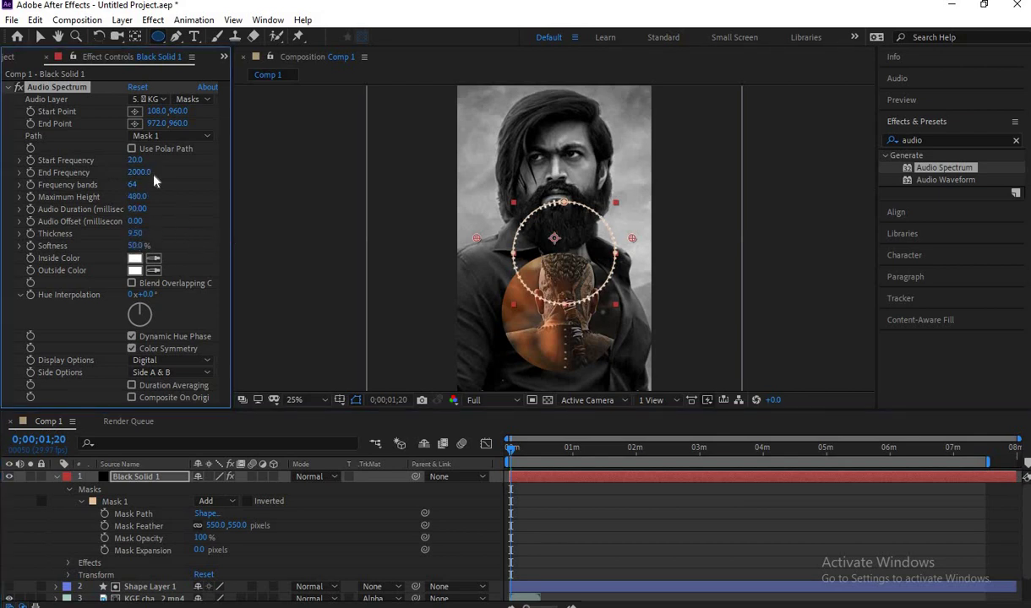
pyautogui.moveTo(134, 185)
pyautogui.mouseDown()
pyautogui.moveTo(115, 196)
pyautogui.moveTo(140, 201)
pyautogui.mouseUp()
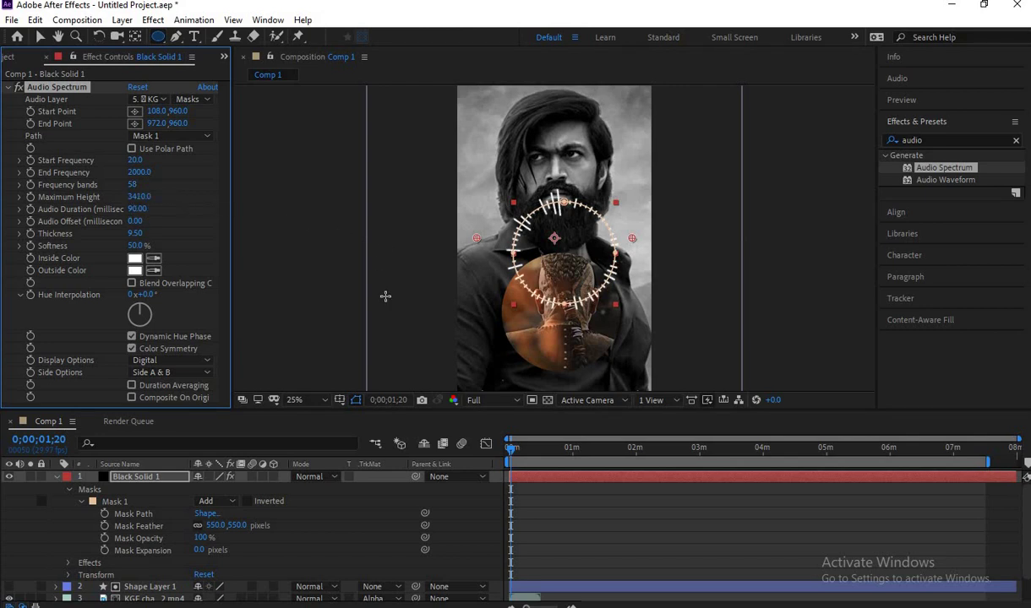
# Switch Side Options to Side B, previewing before and after
pyautogui.click(509, 451)
pyautogui.press('space')
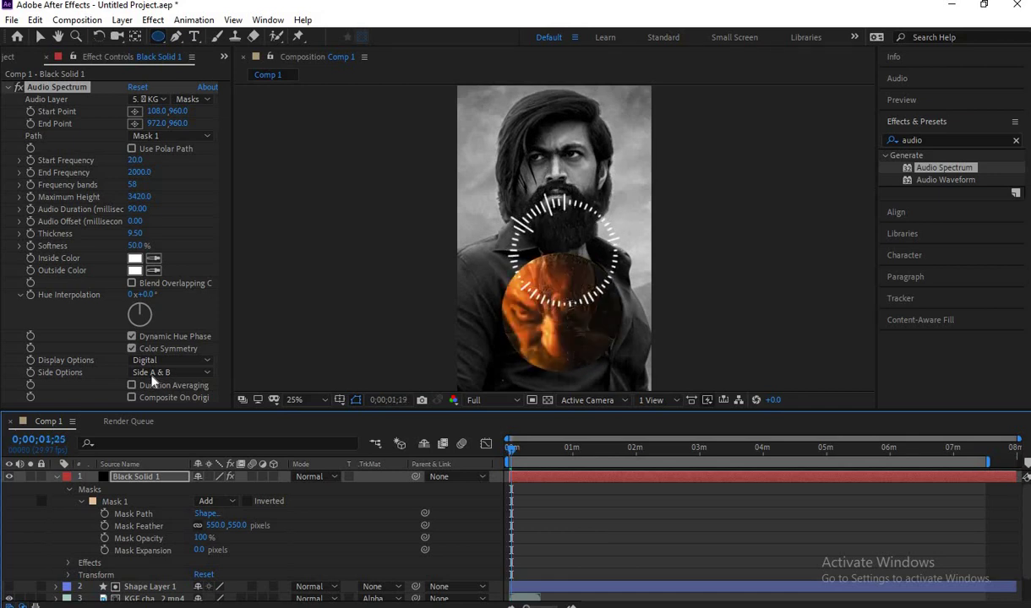
pyautogui.press('space')
pyautogui.click(175, 403)
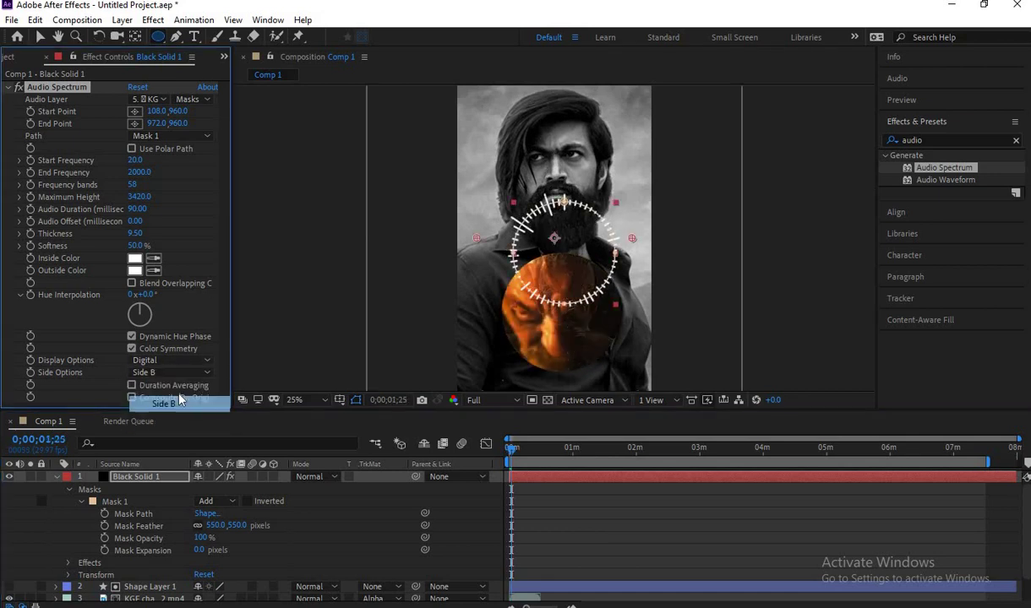
pyautogui.press('space')
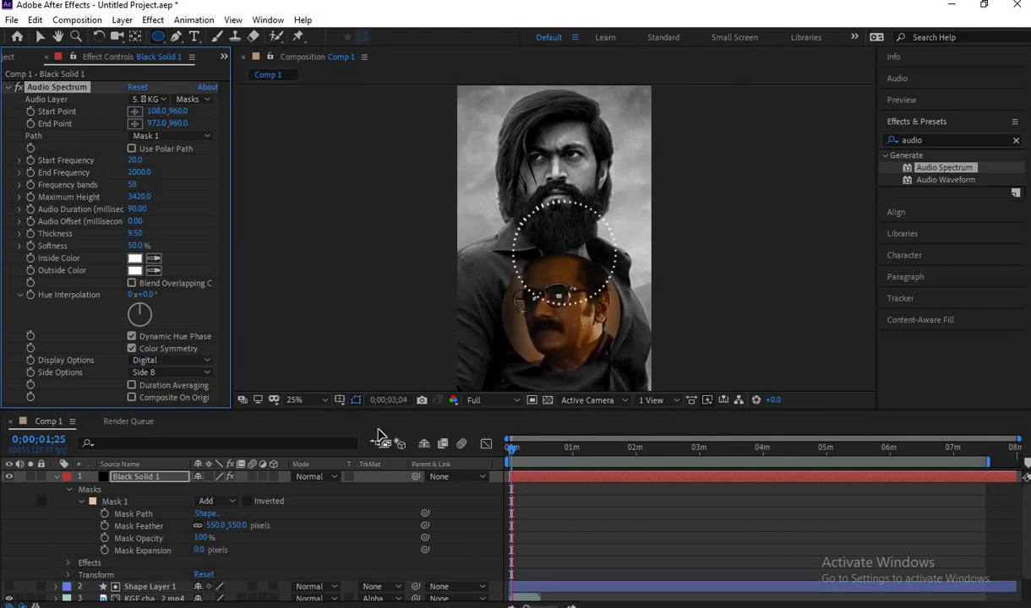
pyautogui.press('space')
# Make the Outside Color red and the Inside Color blue, then preview
pyautogui.click(136, 271)
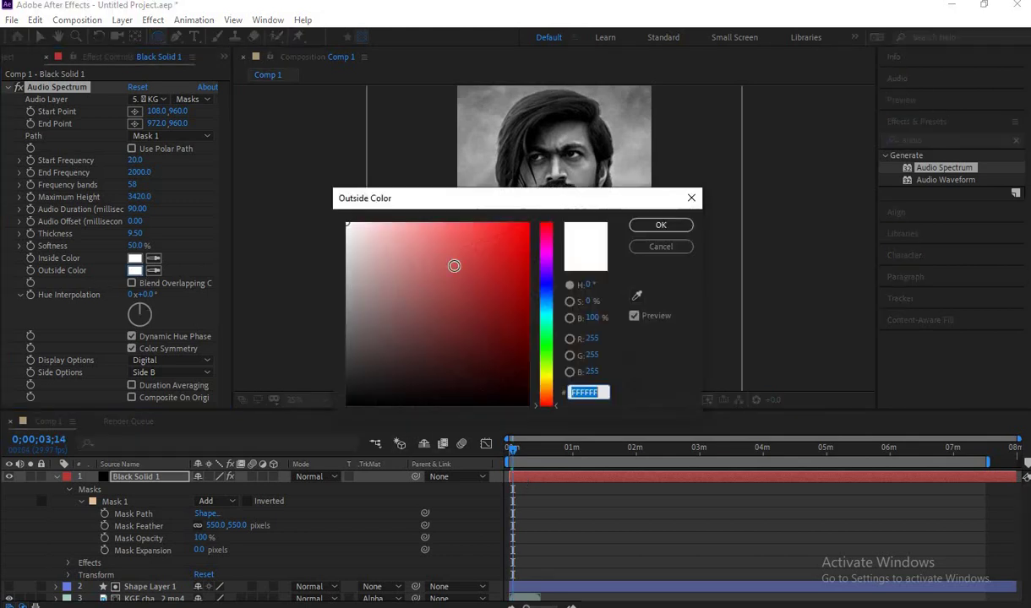
pyautogui.click(642, 225)
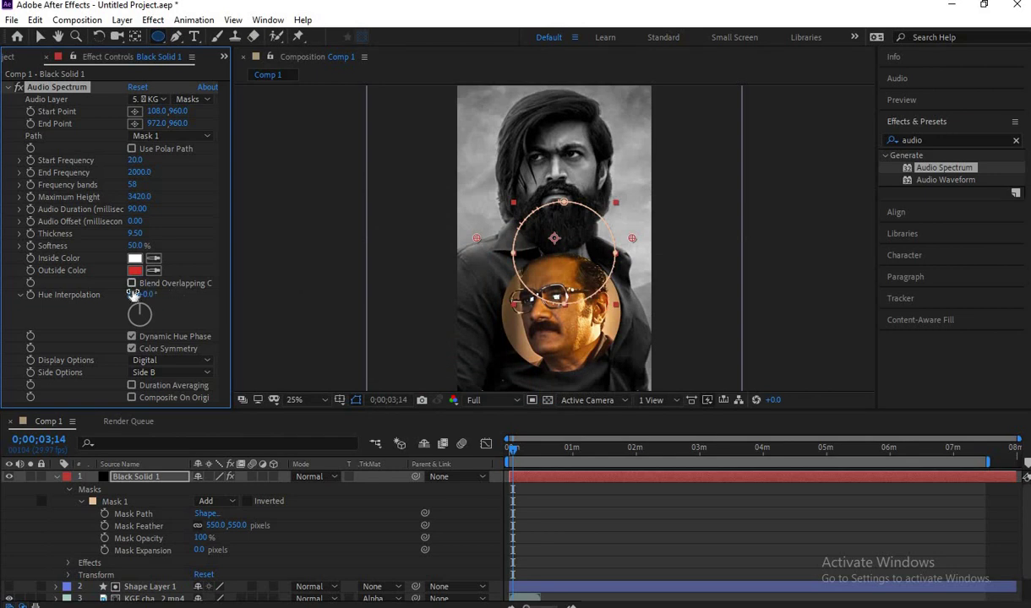
pyautogui.click(135, 258)
pyautogui.click(479, 227)
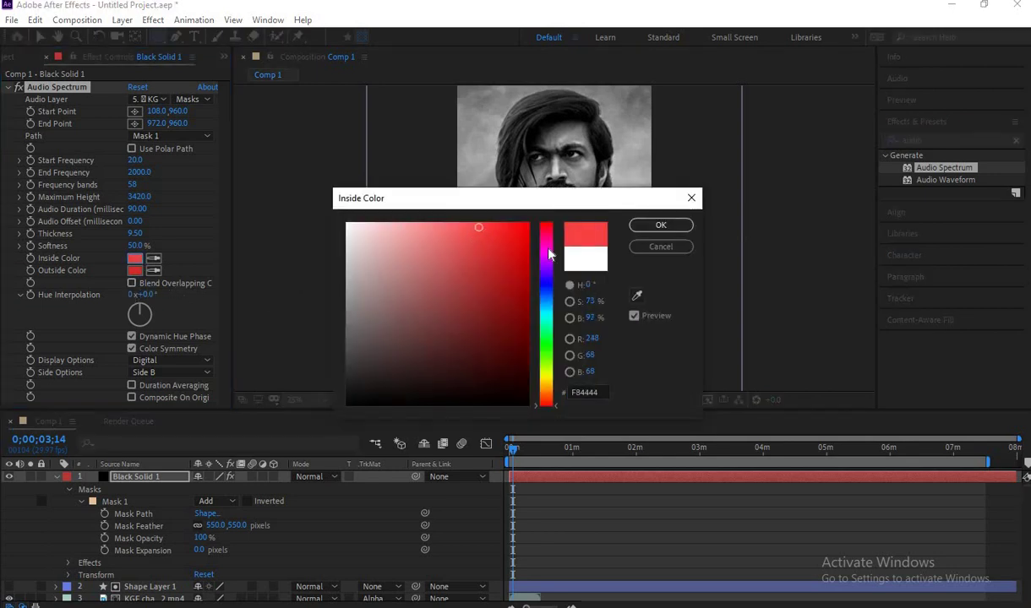
pyautogui.click(547, 296)
pyautogui.click(661, 224)
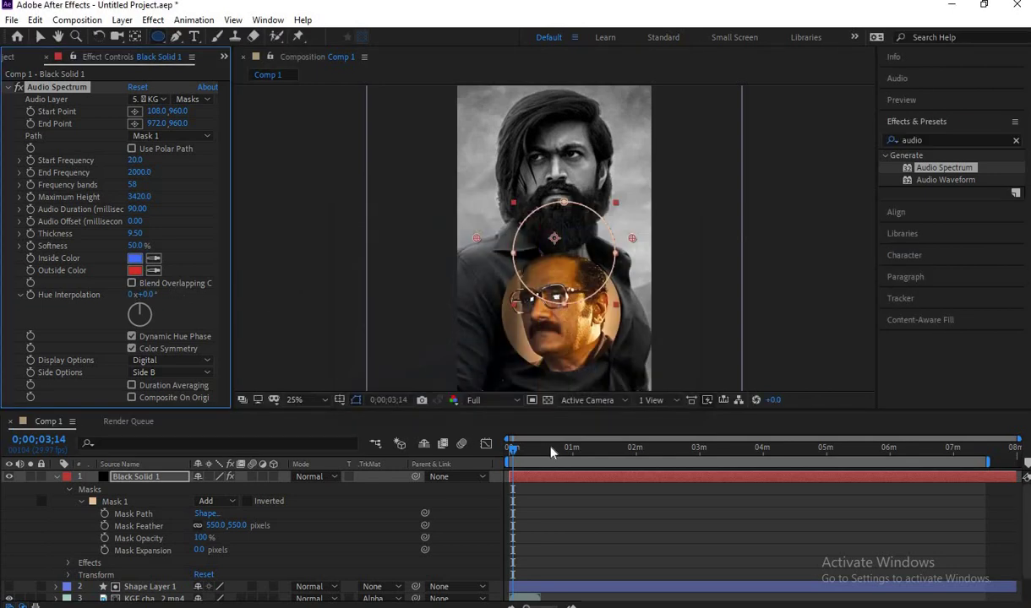
pyautogui.press('space')
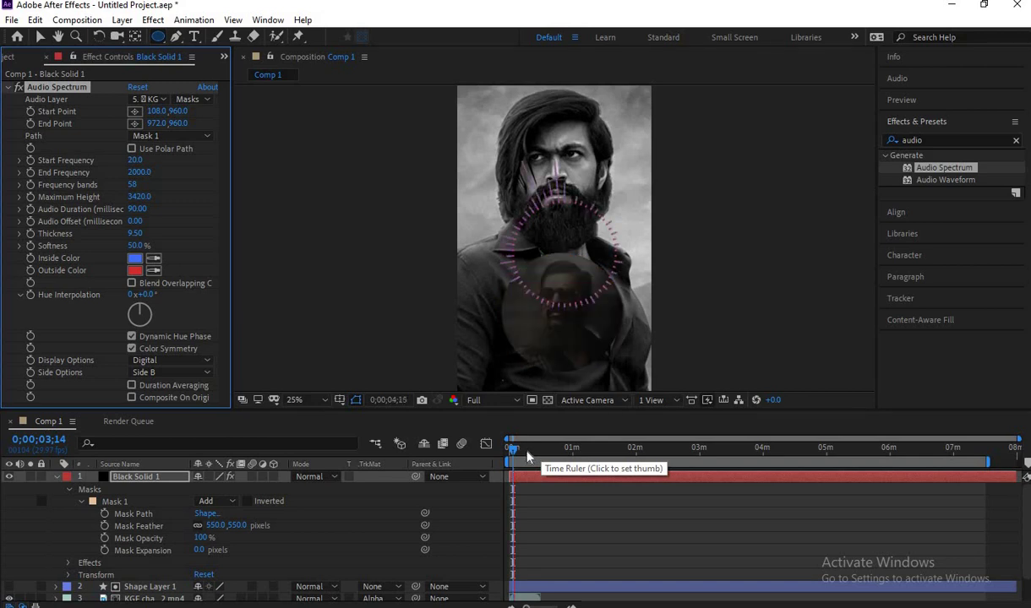
pyautogui.press('space')
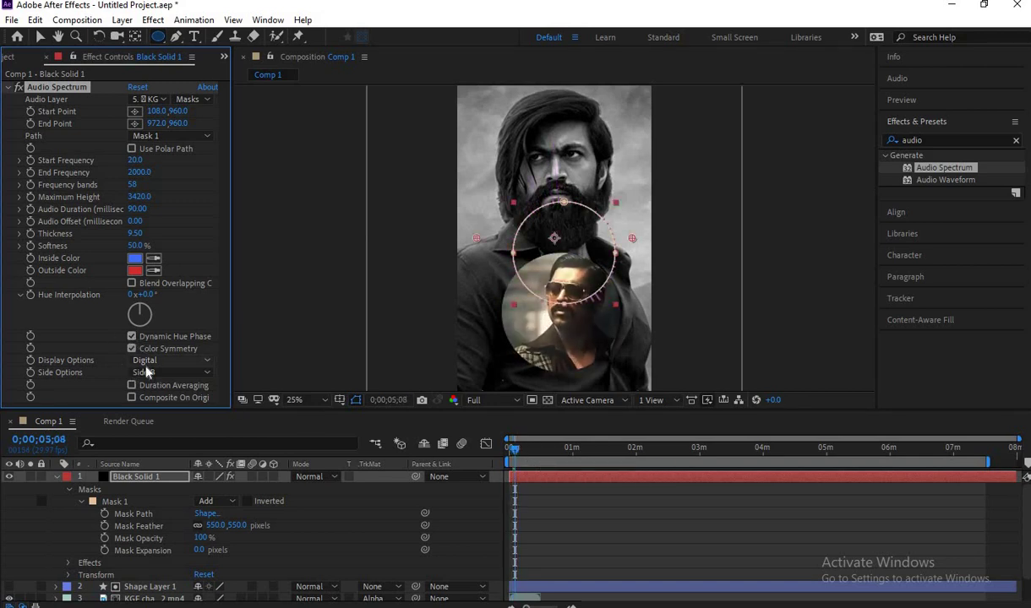
# Switch the Audio Spectrum display to Analog dots and preview it
pyautogui.click(158, 361)
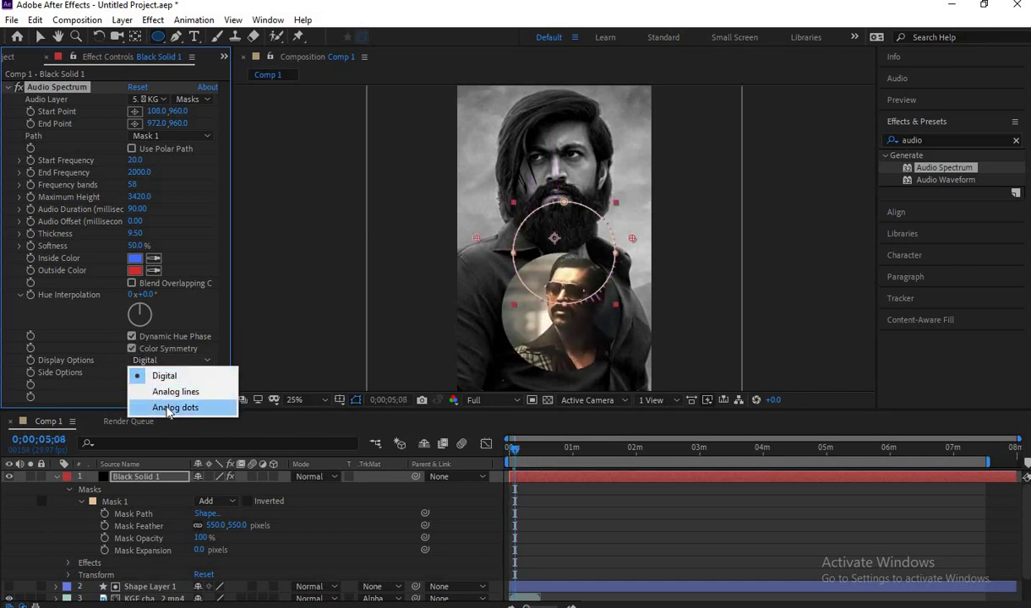
pyautogui.click(160, 406)
pyautogui.press('space')
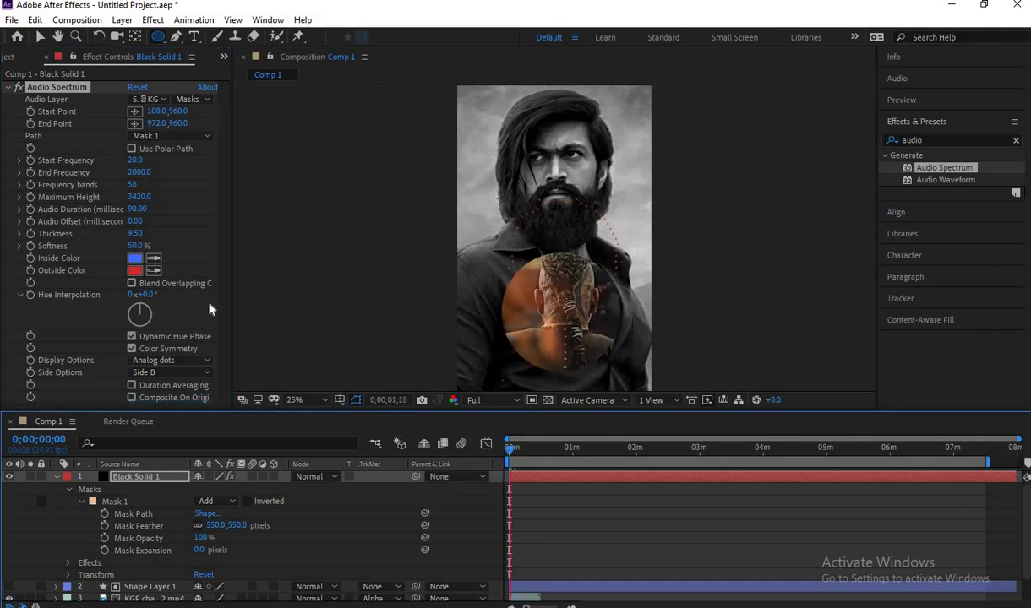
# Set the spectrum's Inside Color to white and preview the comp from the start
pyautogui.click(134, 257)
pyautogui.moveTo(456, 314); pyautogui.dragTo(329, 220)
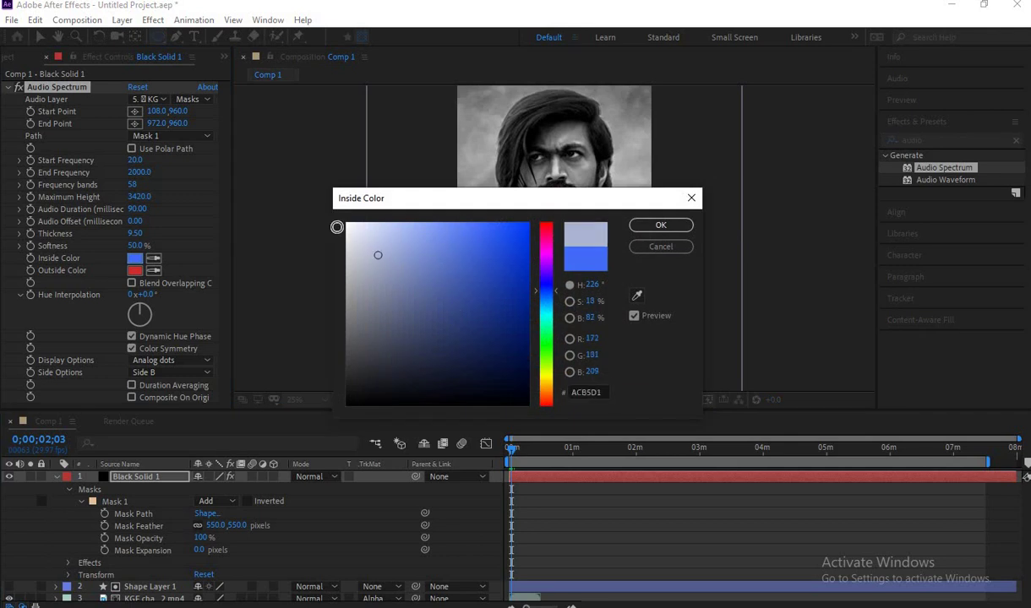
pyautogui.click(635, 226)
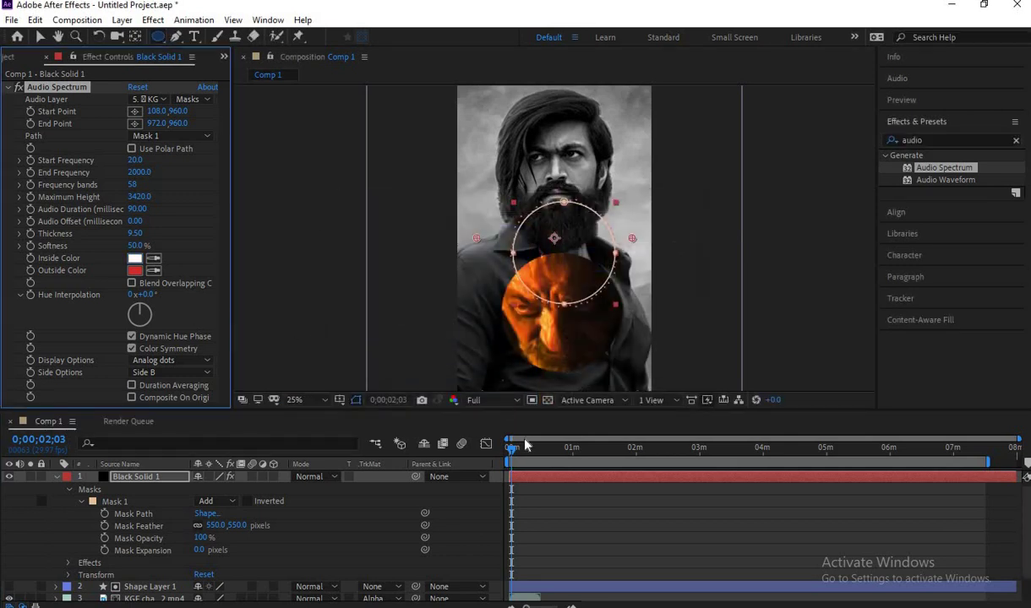
pyautogui.press('space')
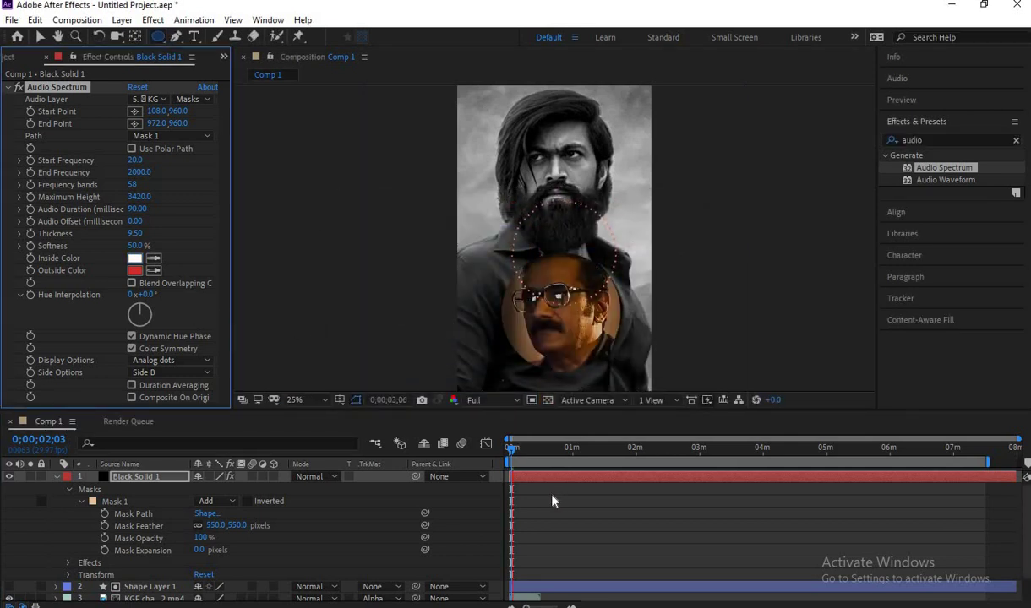
pyautogui.press('space')
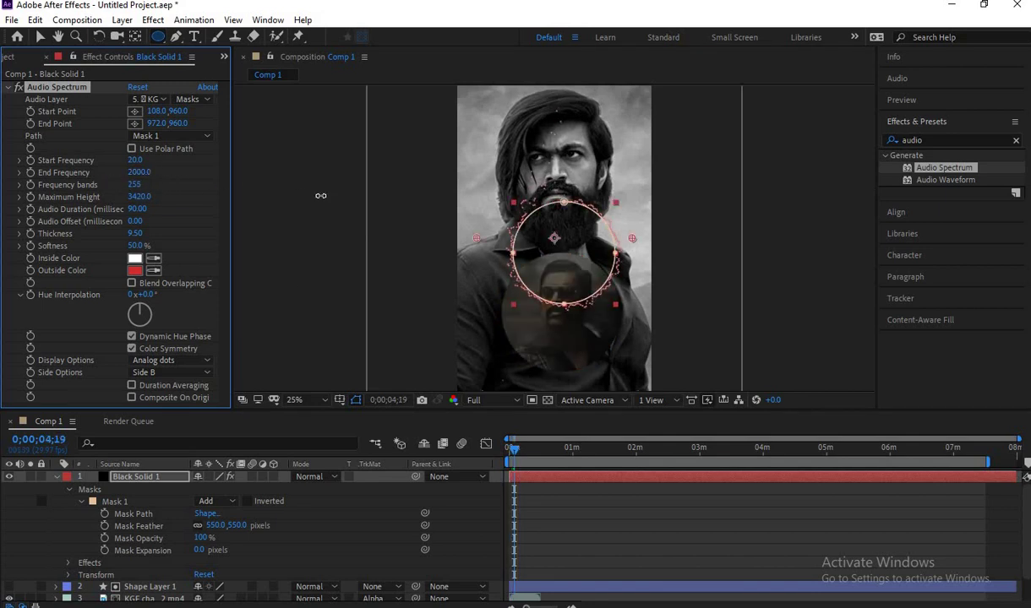
pyautogui.moveTo(521, 450); pyautogui.dragTo(508, 450)
pyautogui.press('space')
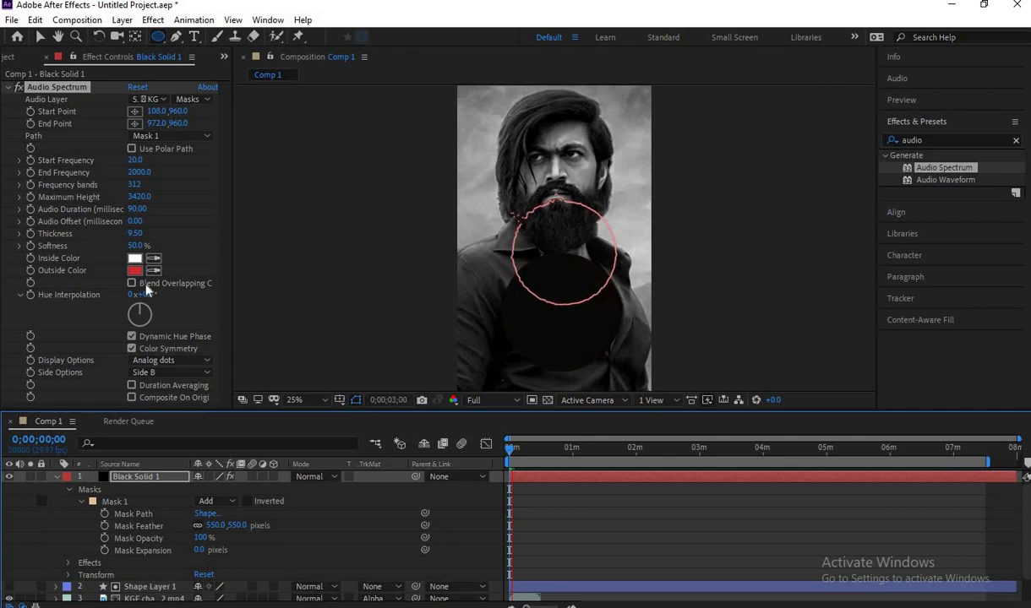
pyautogui.press('space')
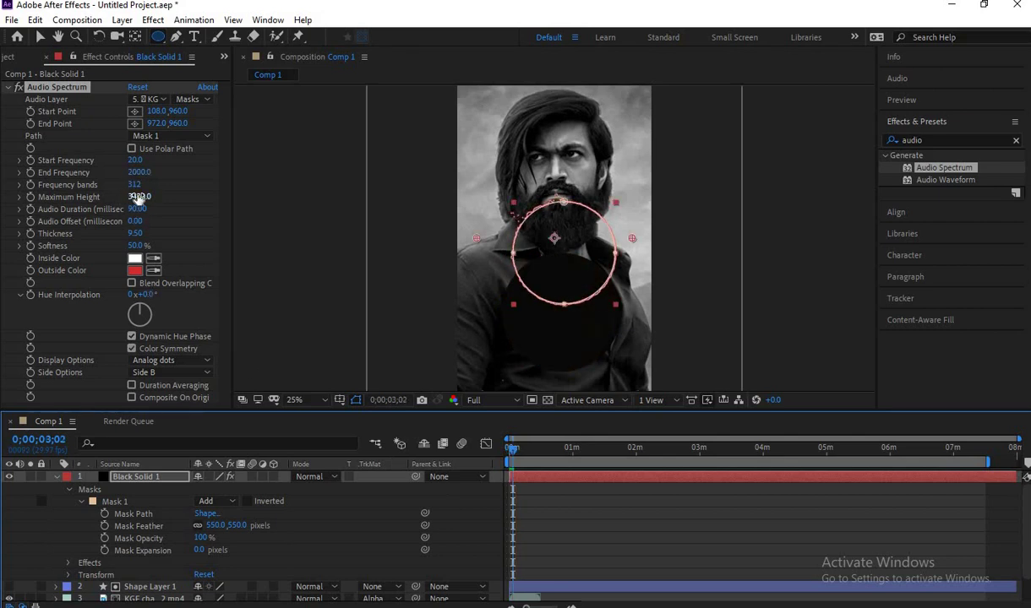
# Lower the spectrum's Maximum Height to 2810 and replay from the start
pyautogui.moveTo(138, 197); pyautogui.dragTo(91, 191)
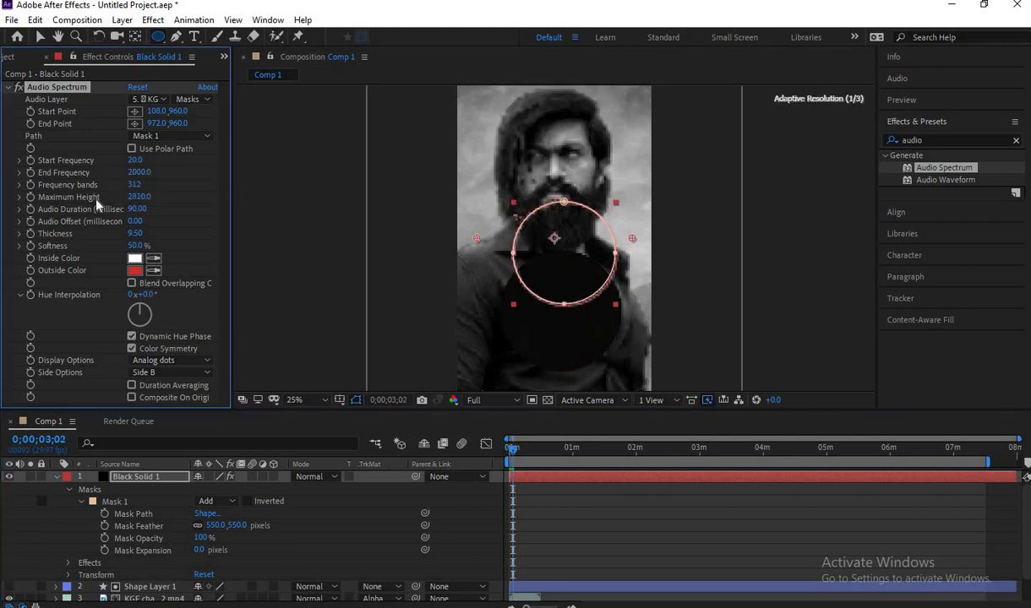
pyautogui.click(511, 454)
pyautogui.press('space')
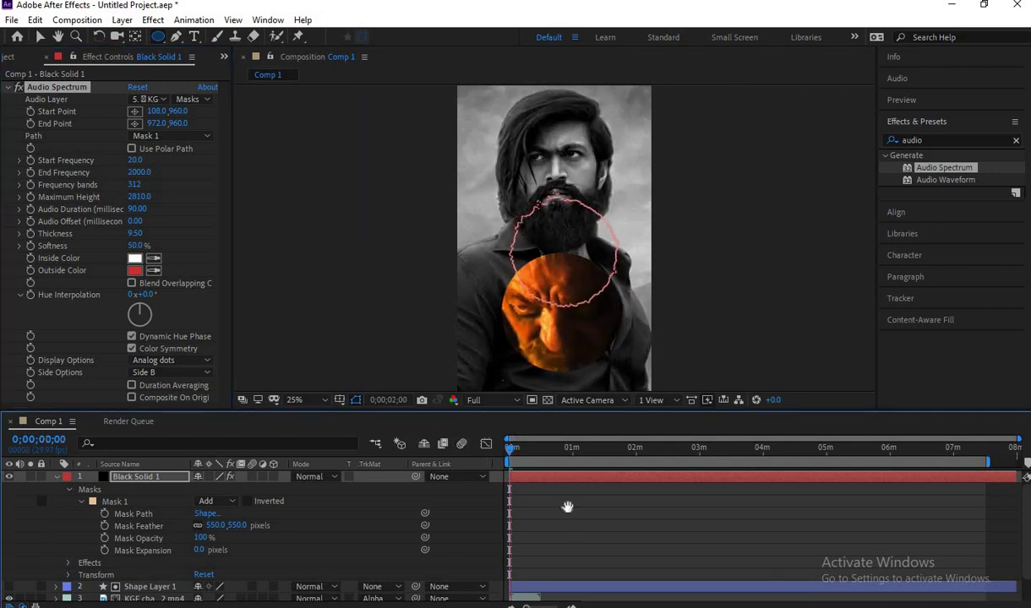
pyautogui.press('space')
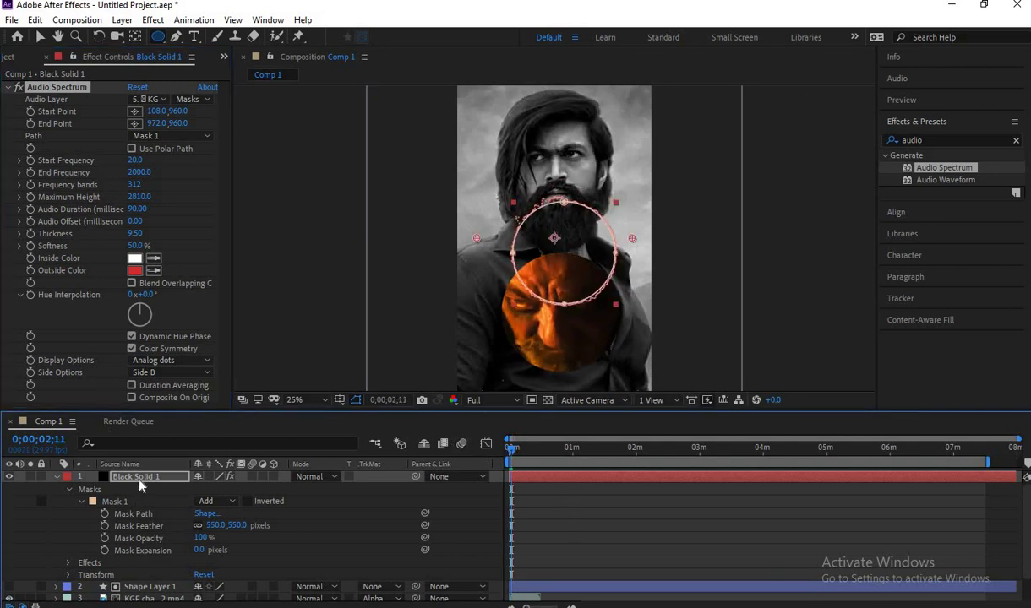
# Move Black Solid 1 onto the video inset at Position 512.0, 1274.0, scaled to about 120%
pyautogui.click(139, 481)
pyautogui.press('p')
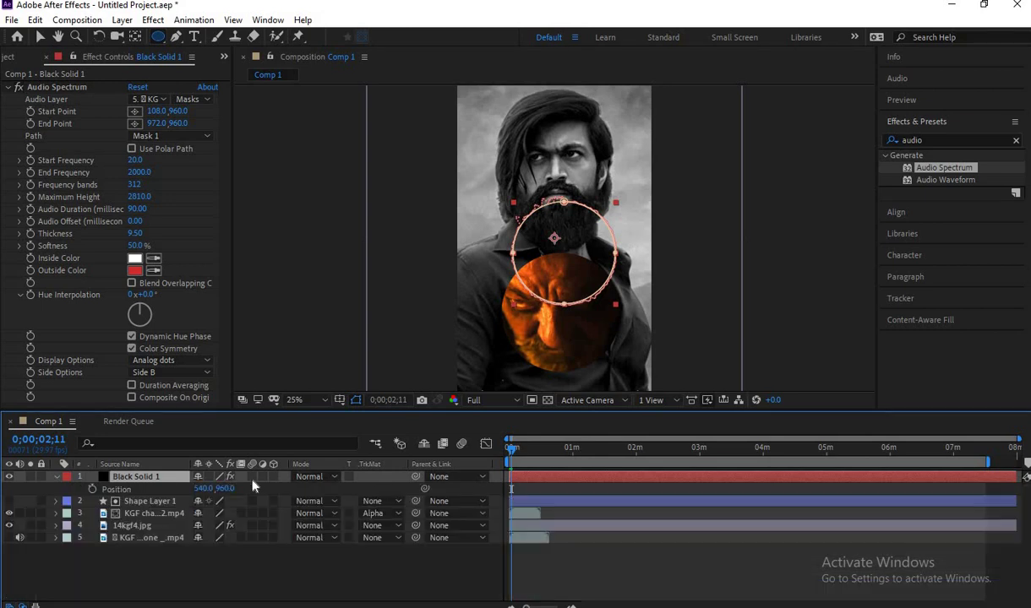
pyautogui.moveTo(224, 488); pyautogui.dragTo(416, 537)
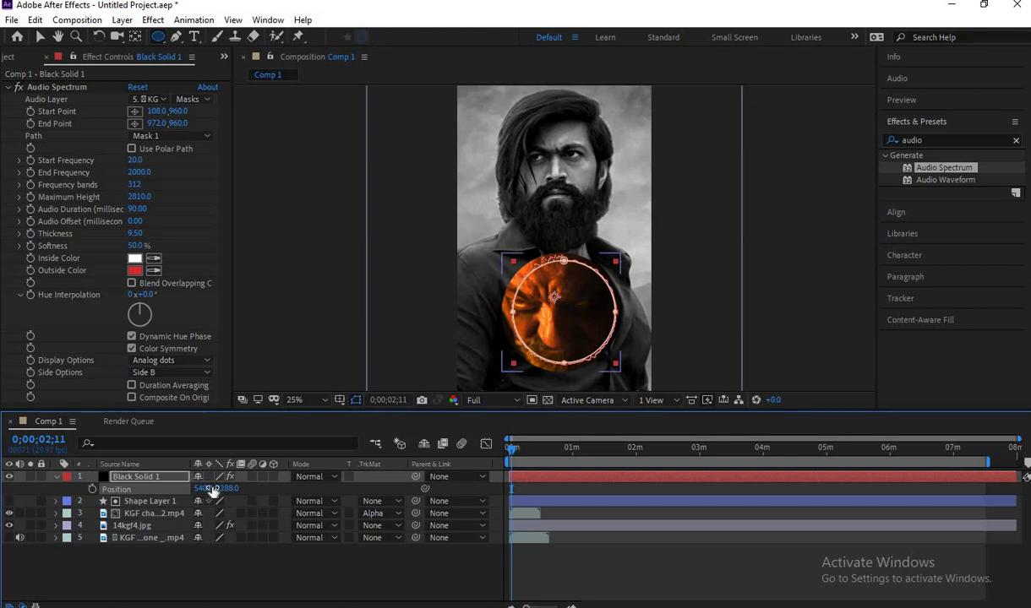
pyautogui.moveTo(186, 489); pyautogui.dragTo(230, 488)
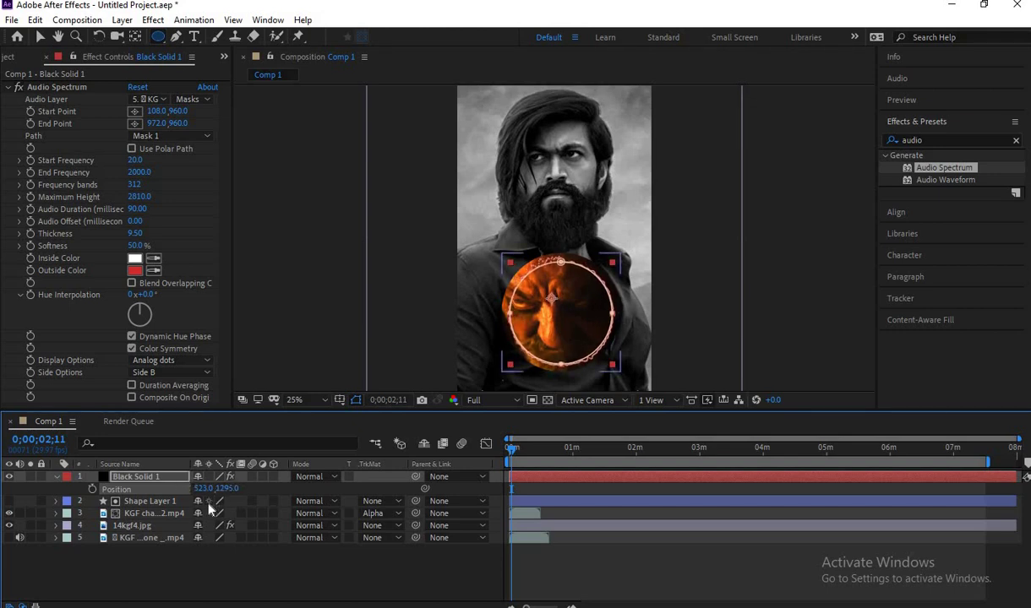
pyautogui.press('s')
pyautogui.moveTo(218, 489); pyautogui.dragTo(228, 490)
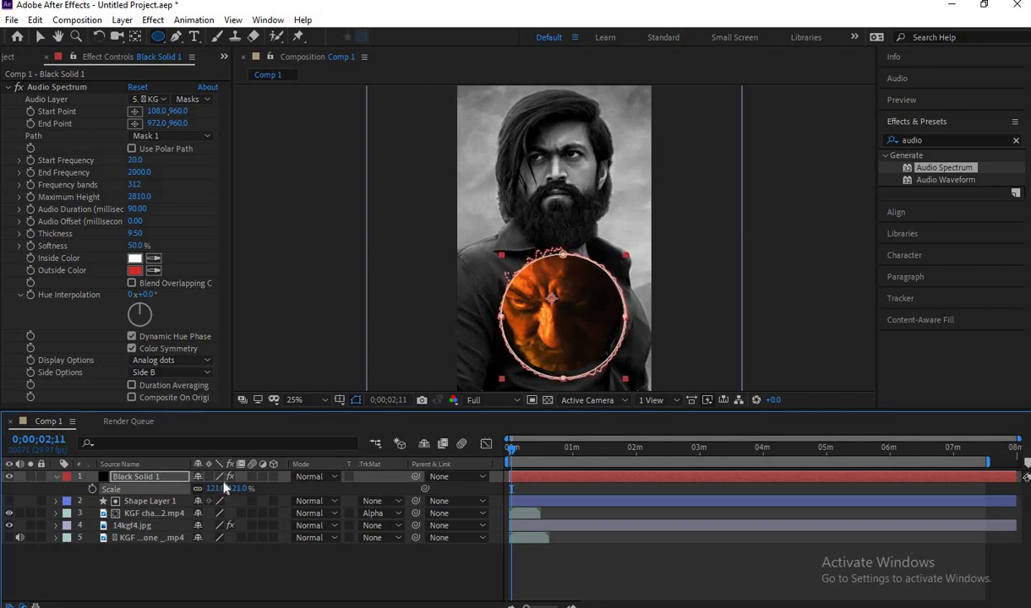
pyautogui.press('p')
pyautogui.moveTo(226, 488)
pyautogui.mouseDown()
pyautogui.moveTo(193, 482)
pyautogui.moveTo(228, 488)
pyautogui.mouseUp()
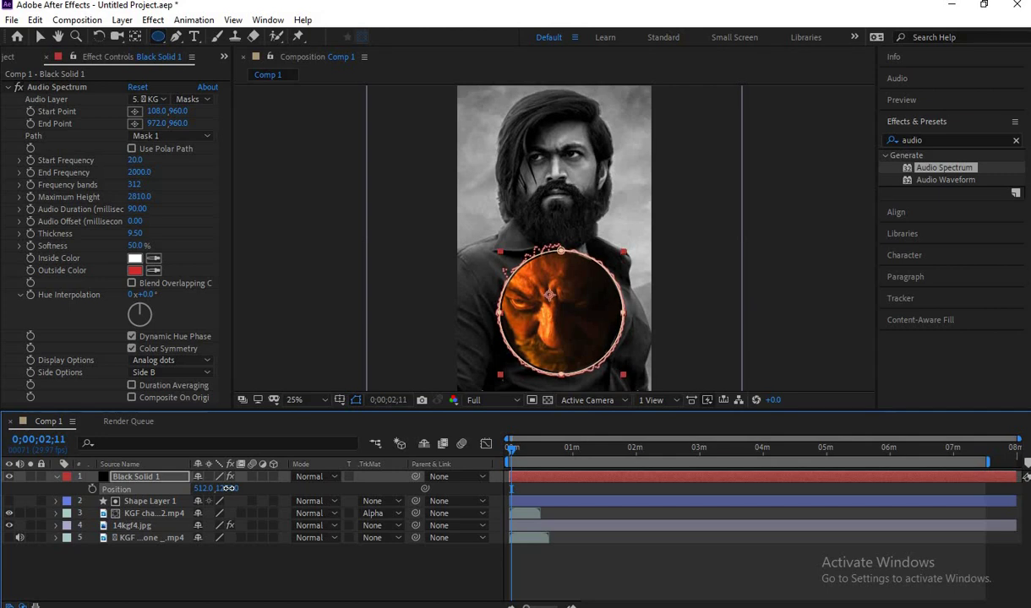
# Preview the comp, then change the spectrum's Display Options from Analog dots to Digital
pyautogui.press('space')
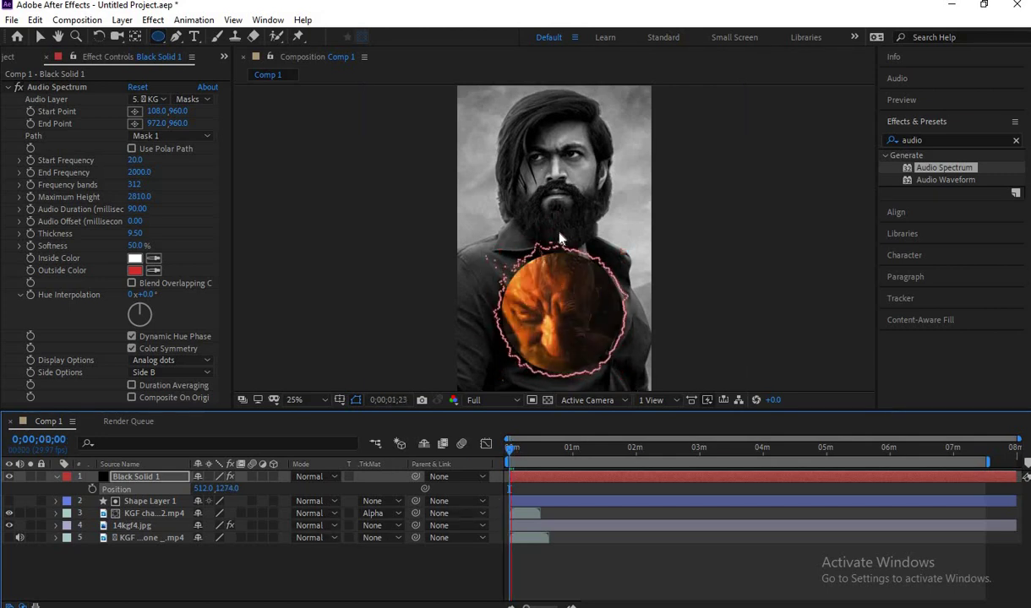
pyautogui.click(169, 360)
pyautogui.click(168, 375)
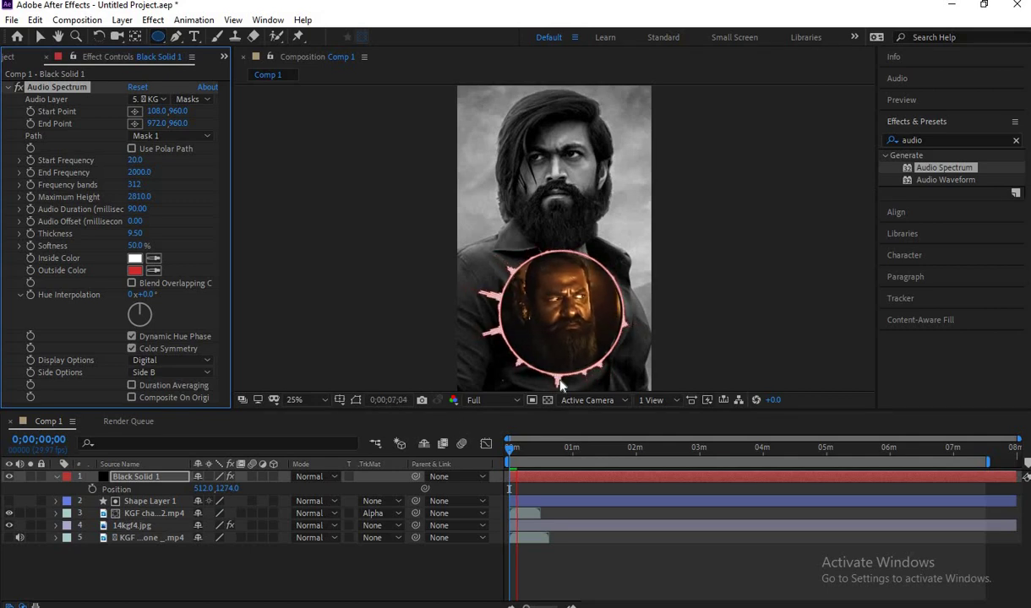
# Apply Stylize > Glow, found by searching 'glo', to Black Solid 1 with Glow Radius 91
pyautogui.click(912, 140)
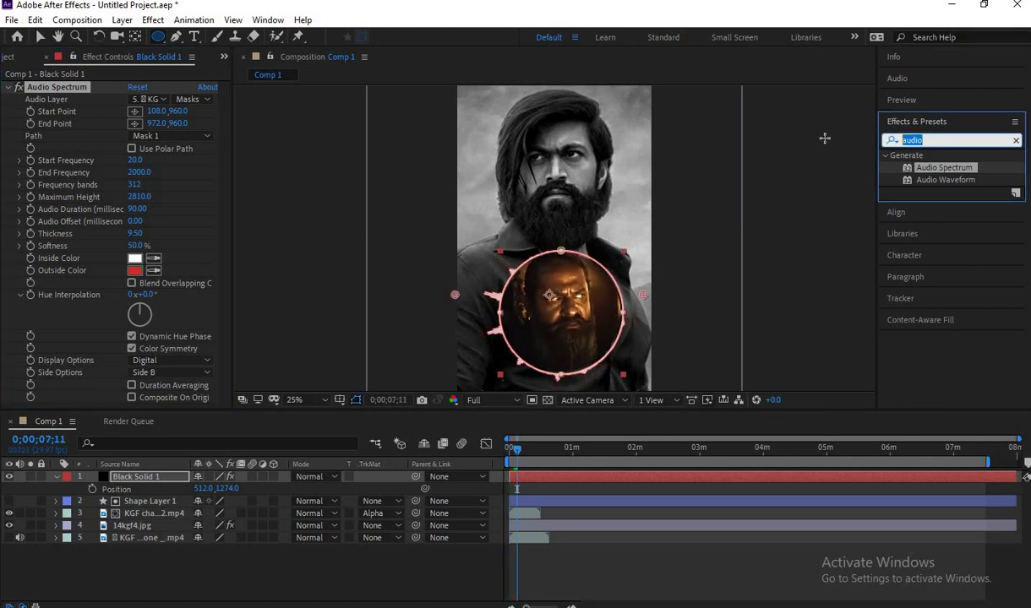
pyautogui.write('glo')
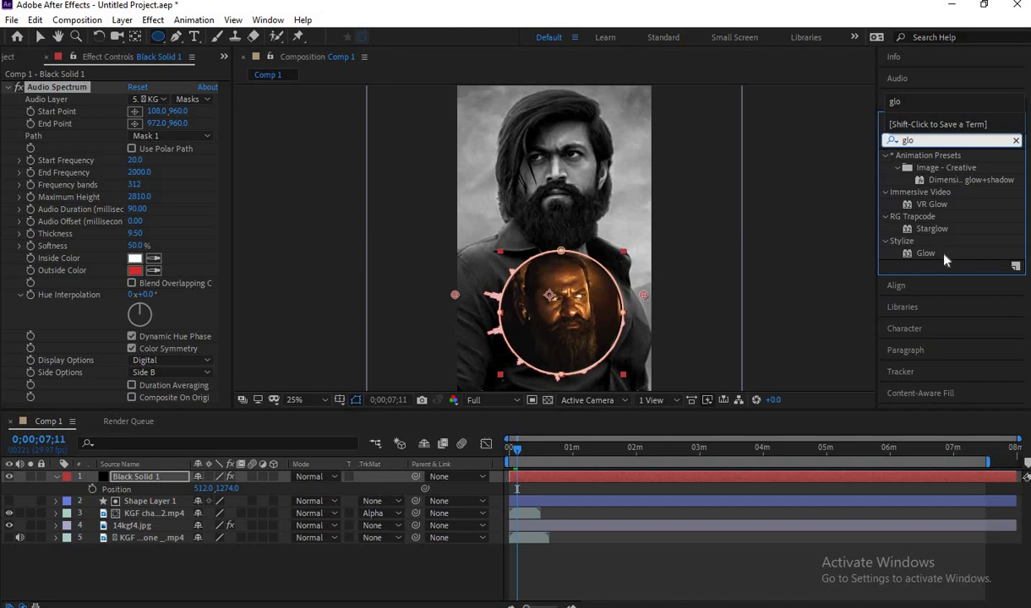
pyautogui.moveTo(944, 255); pyautogui.dragTo(575, 478)
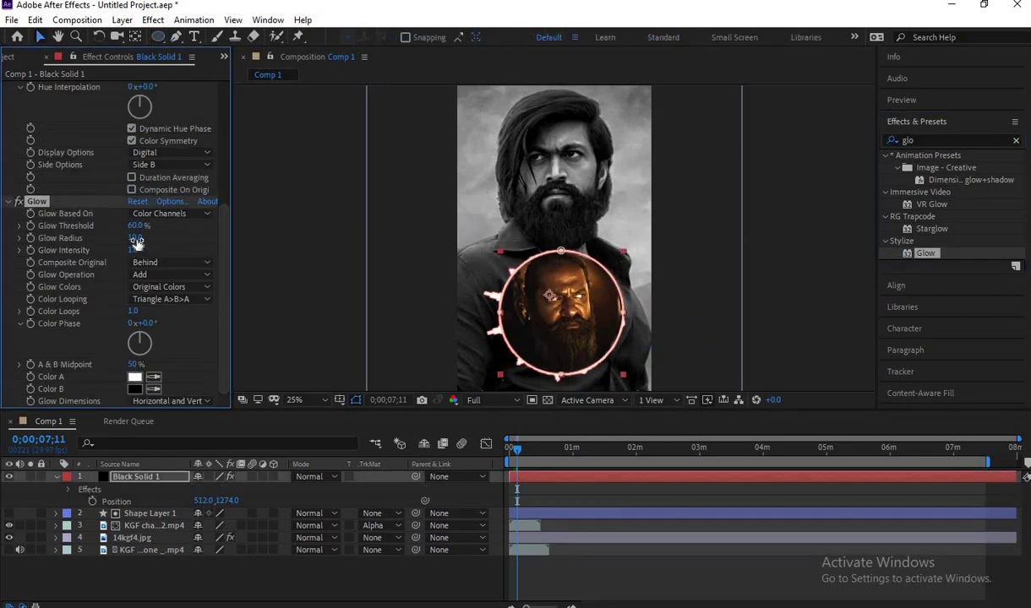
pyautogui.moveTo(147, 241); pyautogui.dragTo(207, 252)
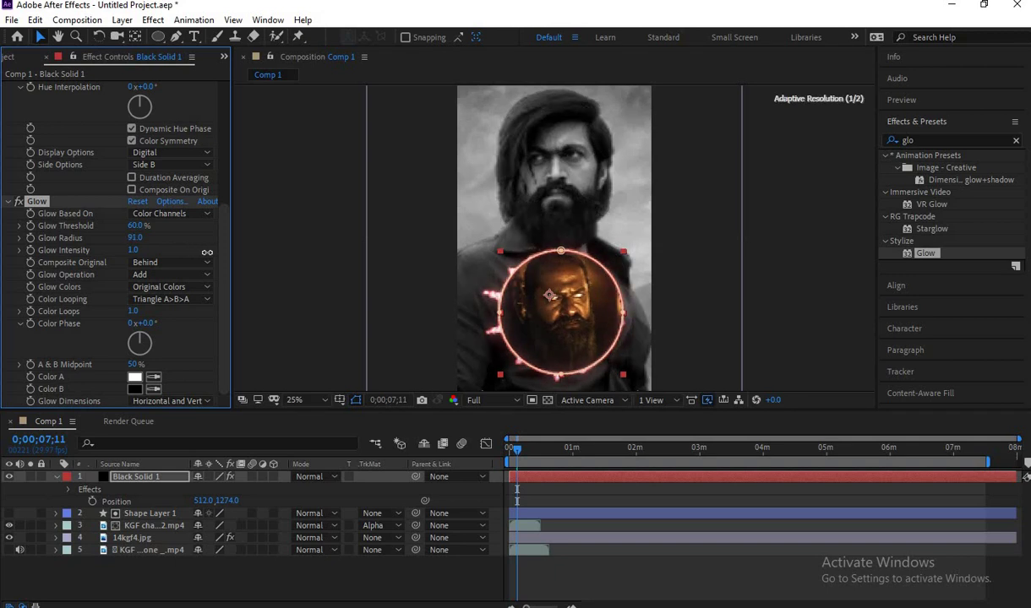
pyautogui.click(152, 551)
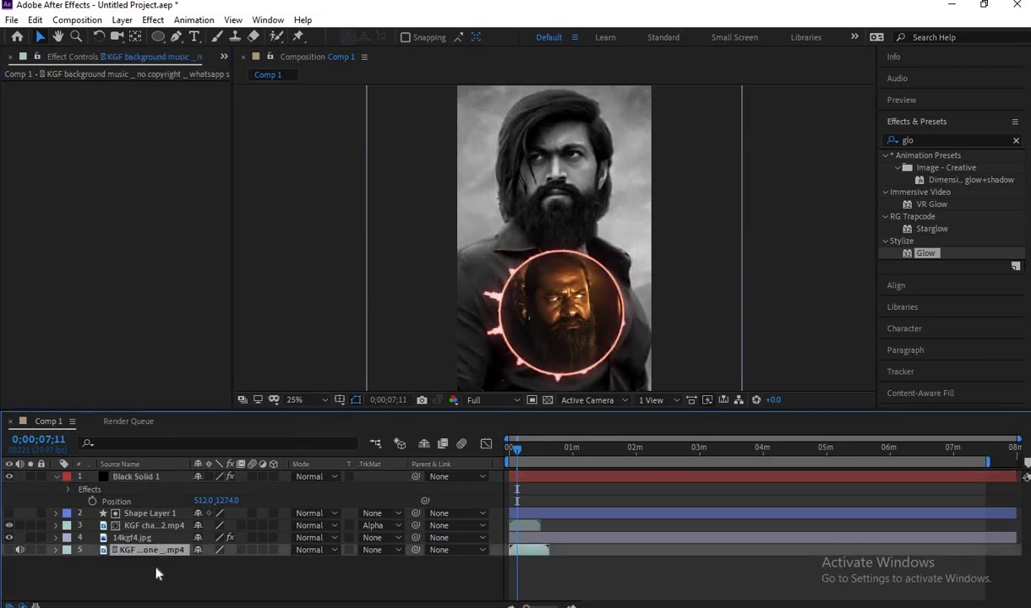
# Add a new full-frame Black Solid 2 and move Black Solid 1 to the bottom of the stack
pyautogui.press('t')
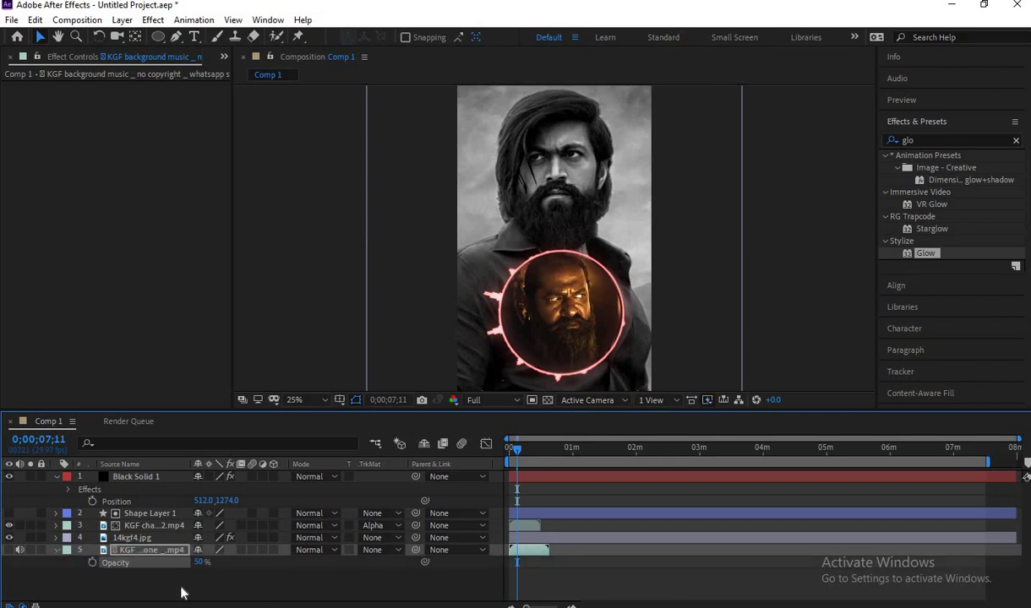
pyautogui.rightClick(181, 592)
pyautogui.moveTo(214, 430)
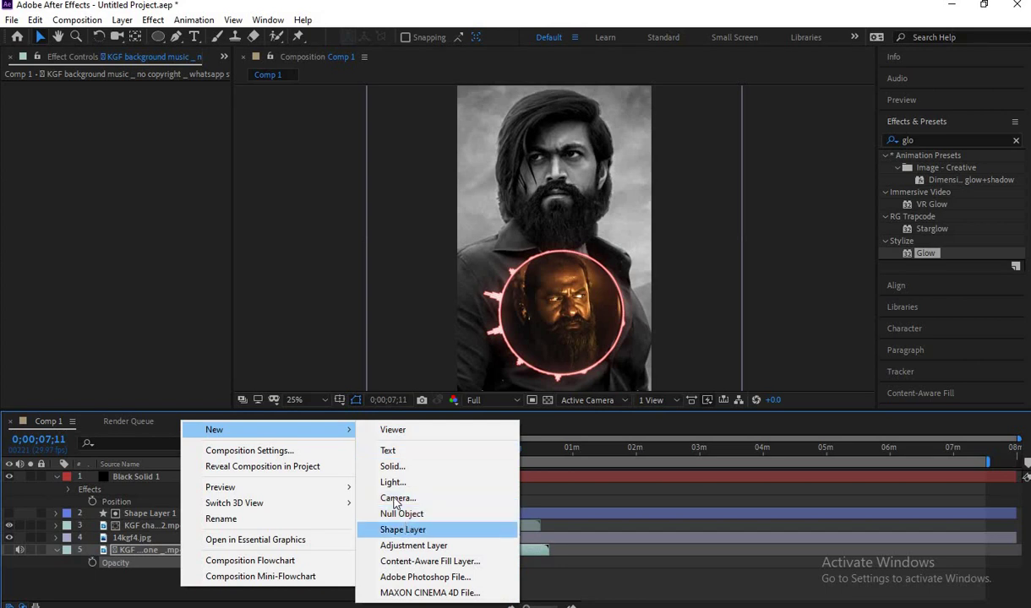
pyautogui.click(393, 467)
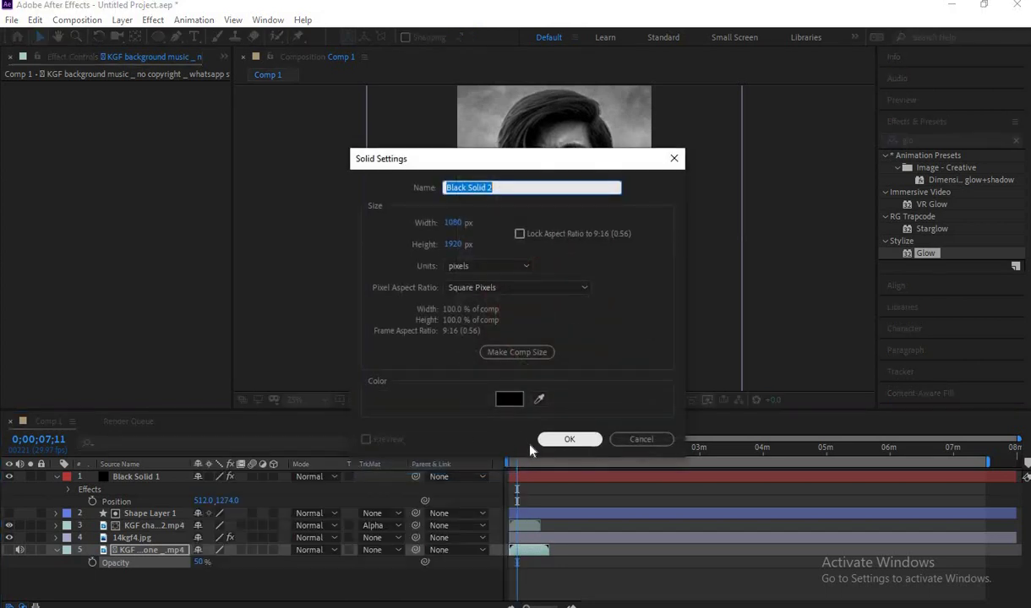
pyautogui.click(545, 440)
pyautogui.moveTo(152, 478); pyautogui.dragTo(157, 595)
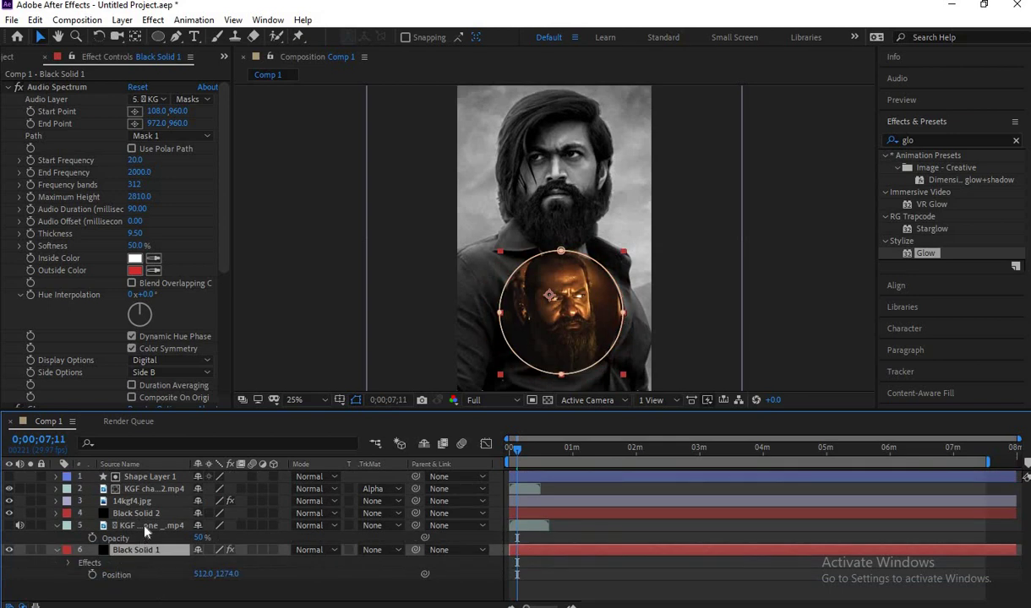
# Set the KGF music layer's Opacity to 100%, then deselect the layers and stop the preview
pyautogui.click(144, 526)
pyautogui.moveTo(200, 540); pyautogui.dragTo(177, 538)
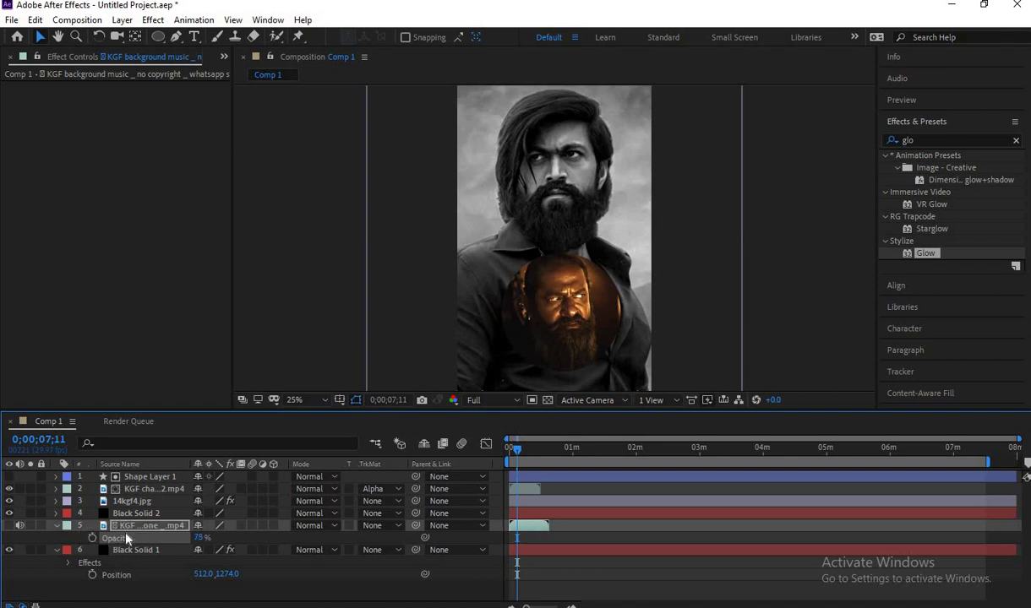
pyautogui.moveTo(201, 539); pyautogui.dragTo(379, 550)
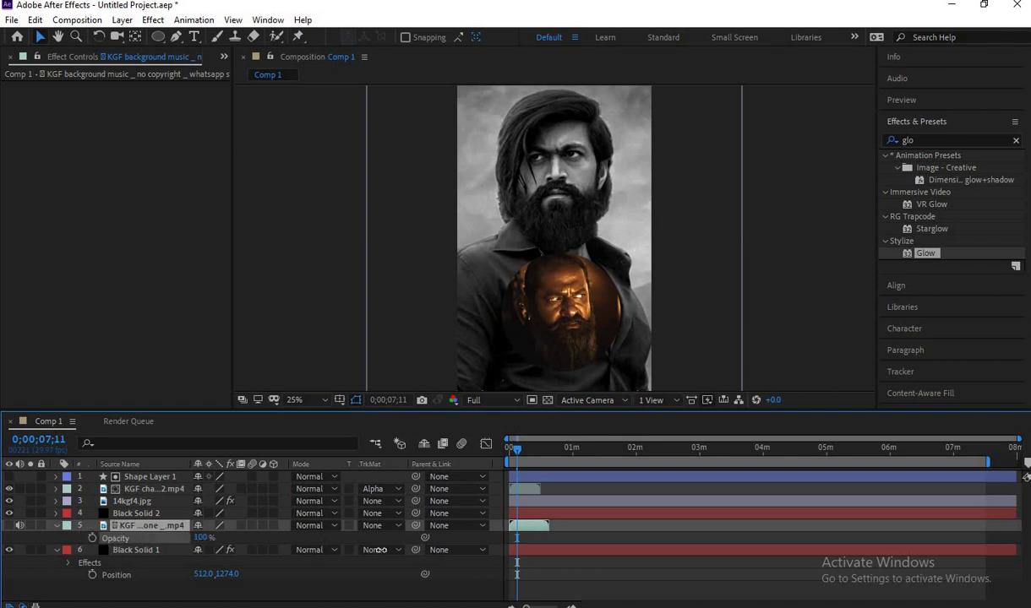
pyautogui.click(137, 514)
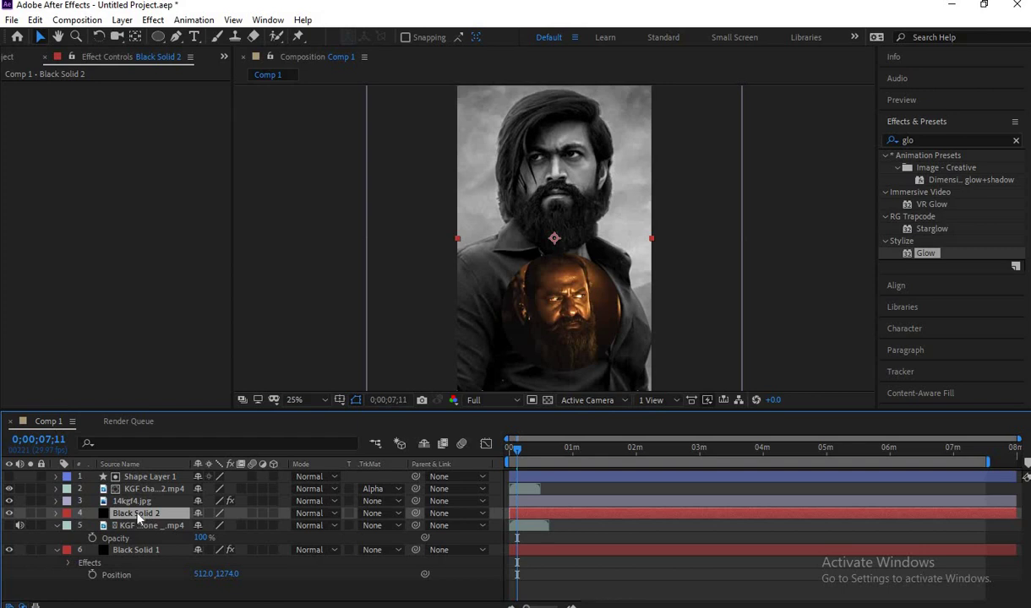
pyautogui.click(134, 502)
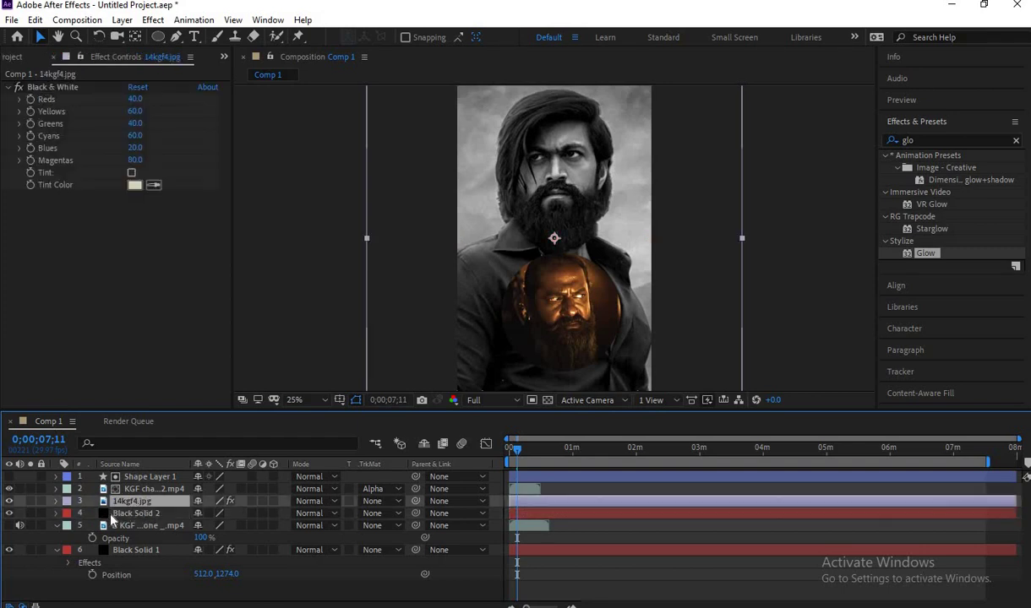
pyautogui.click(124, 515)
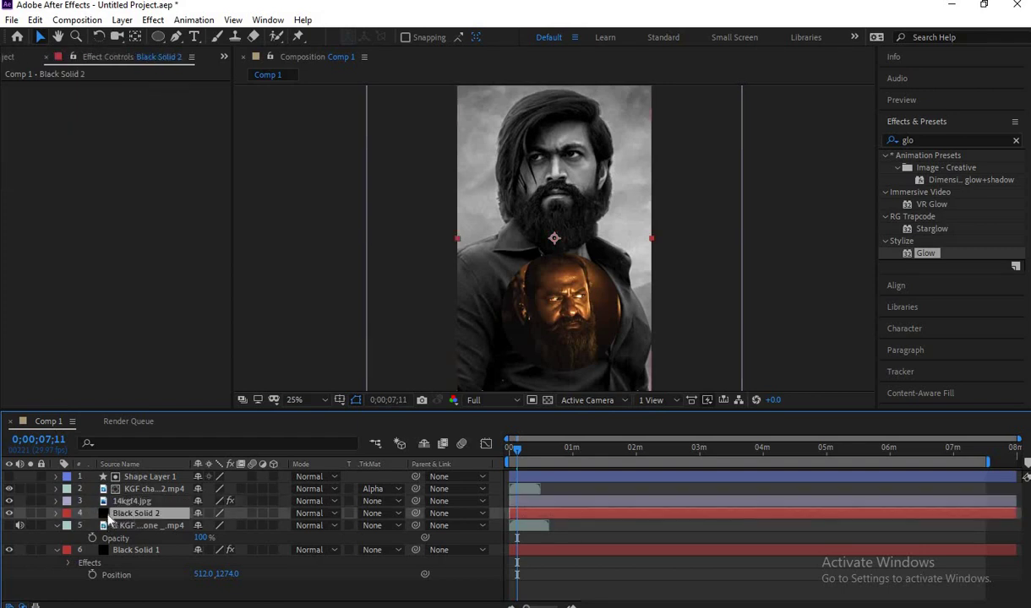
pyautogui.click(521, 524)
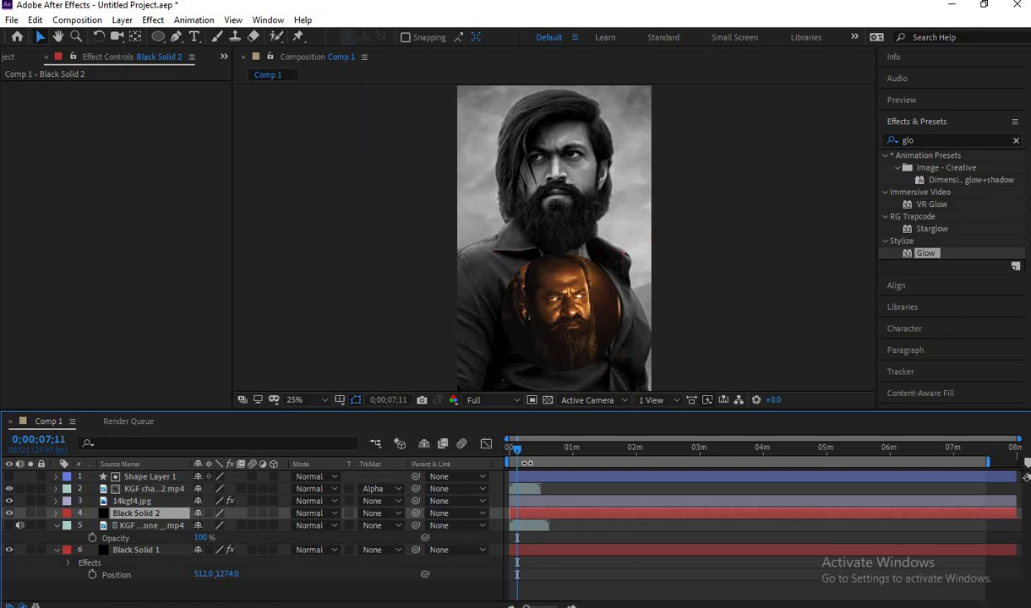
pyautogui.press('space')
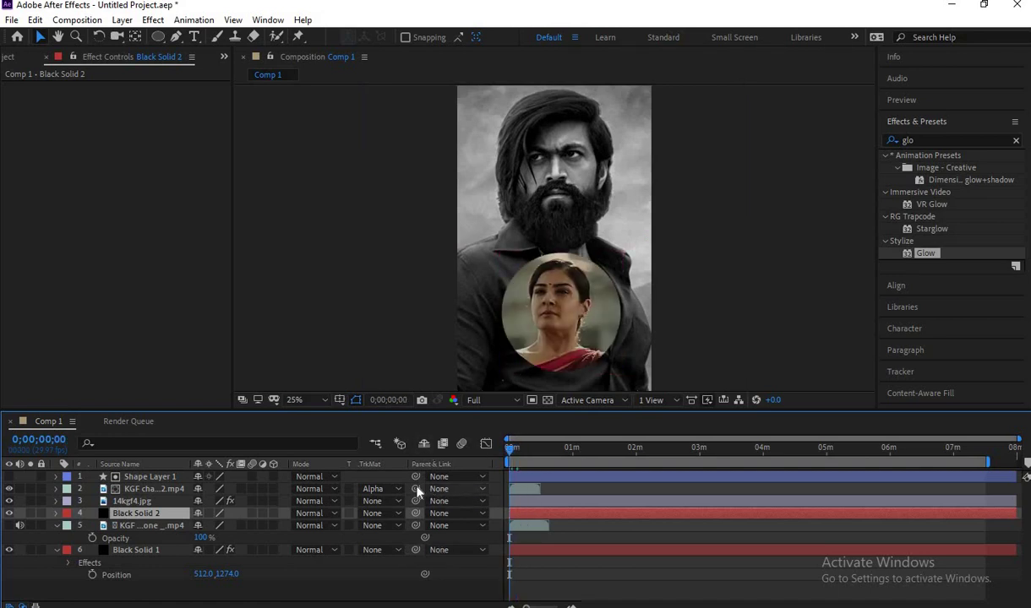
# Move Black Solid 1 up to layer 3, beneath the KGF video layer, and preview the glowing ring
pyautogui.press('space')
pyautogui.press('space')
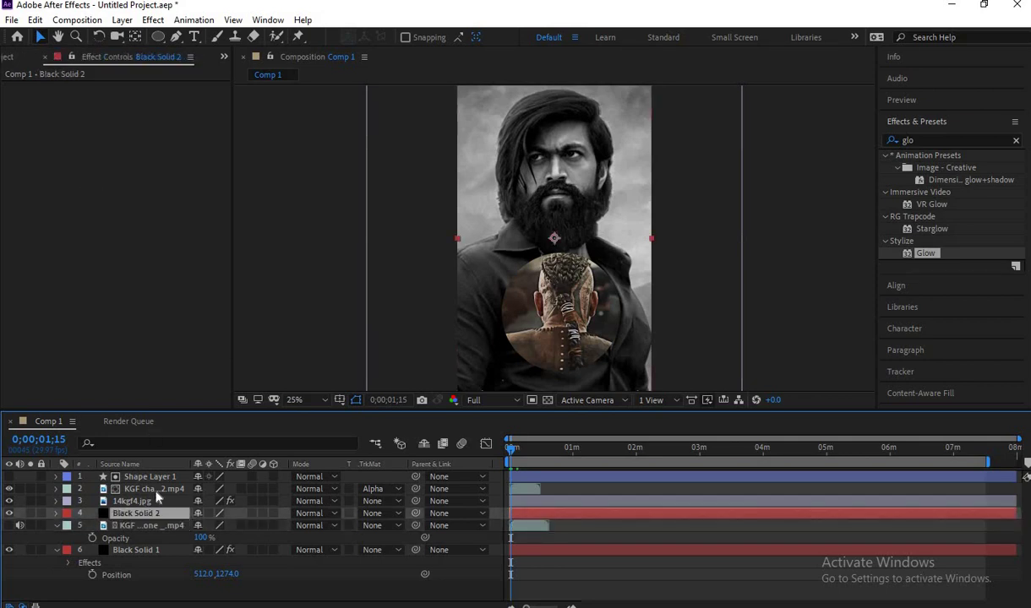
pyautogui.moveTo(141, 552); pyautogui.dragTo(142, 484)
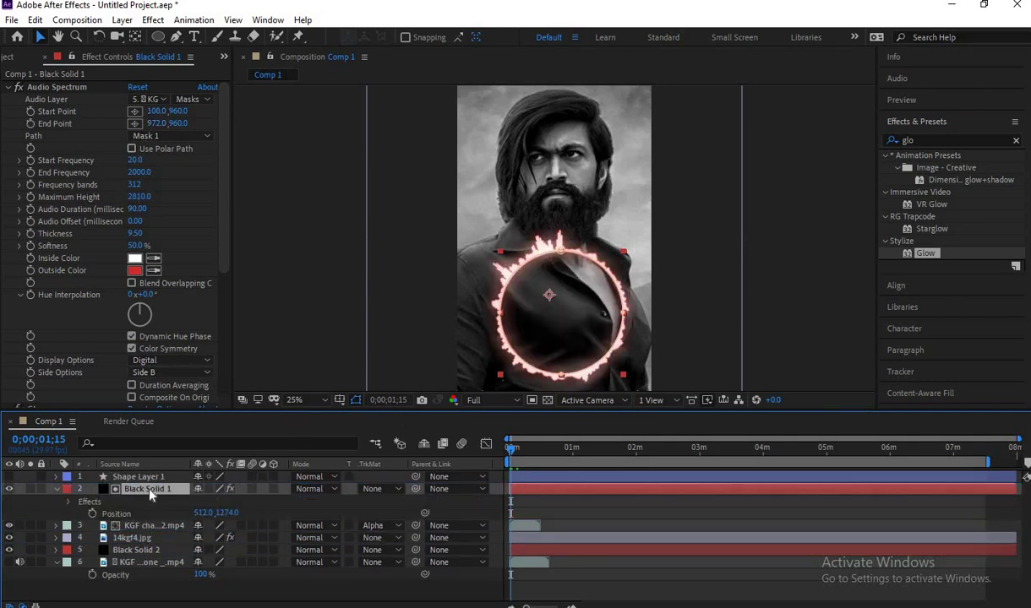
pyautogui.moveTo(142, 490); pyautogui.dragTo(144, 538)
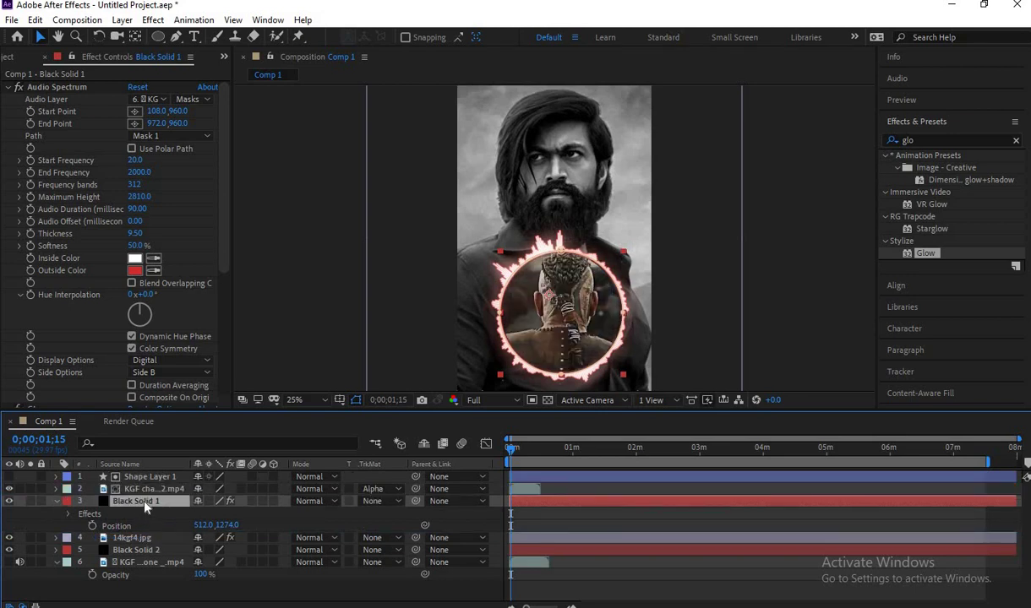
pyautogui.press('space')
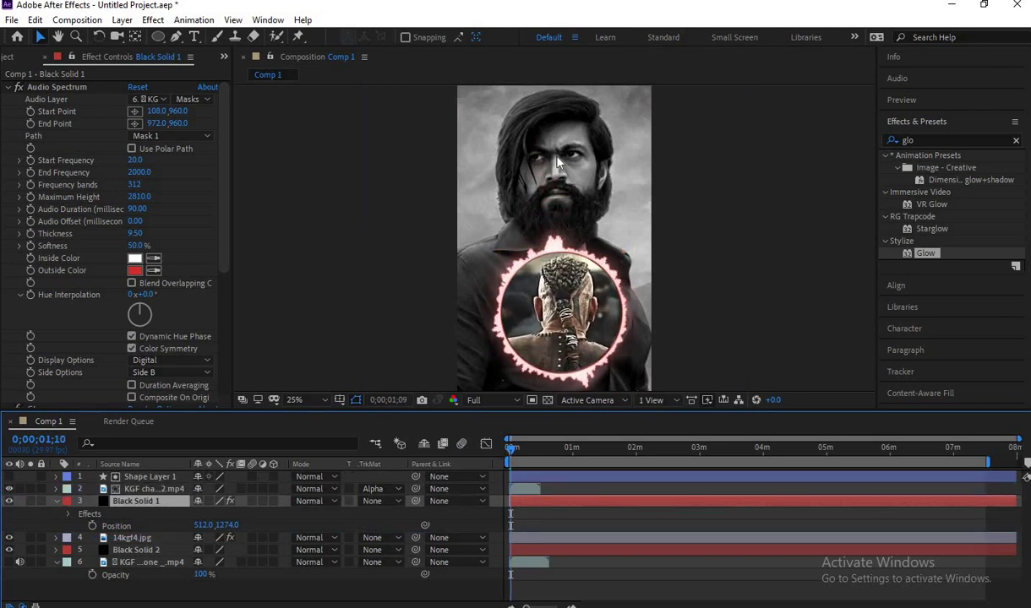
pyautogui.click(522, 184)
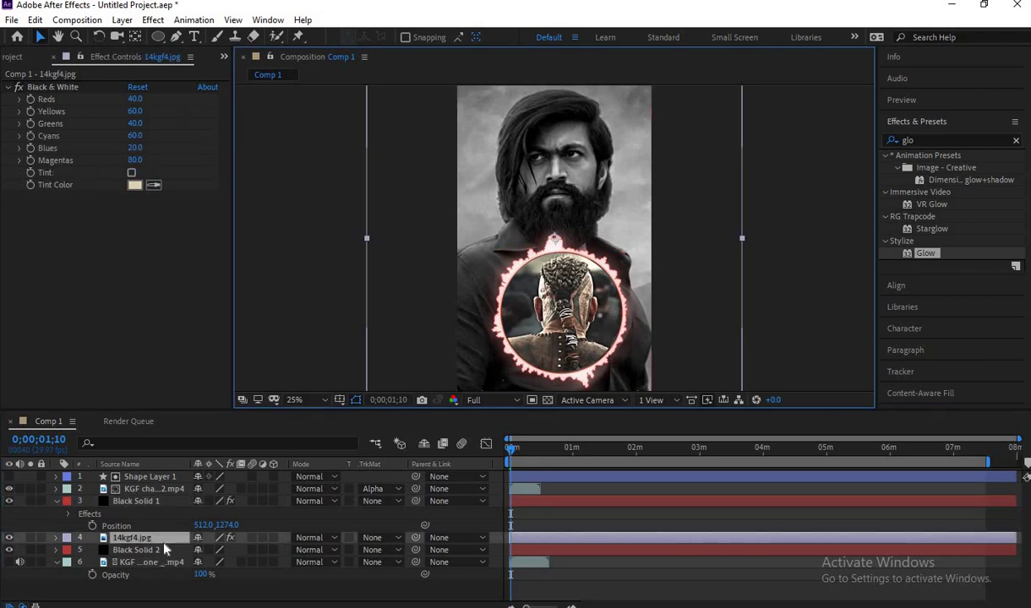
# Drop 14kgf4.jpg to 26% opacity with Screen blend mode and preview the result
pyautogui.press('t')
pyautogui.moveTo(191, 550); pyautogui.dragTo(146, 543)
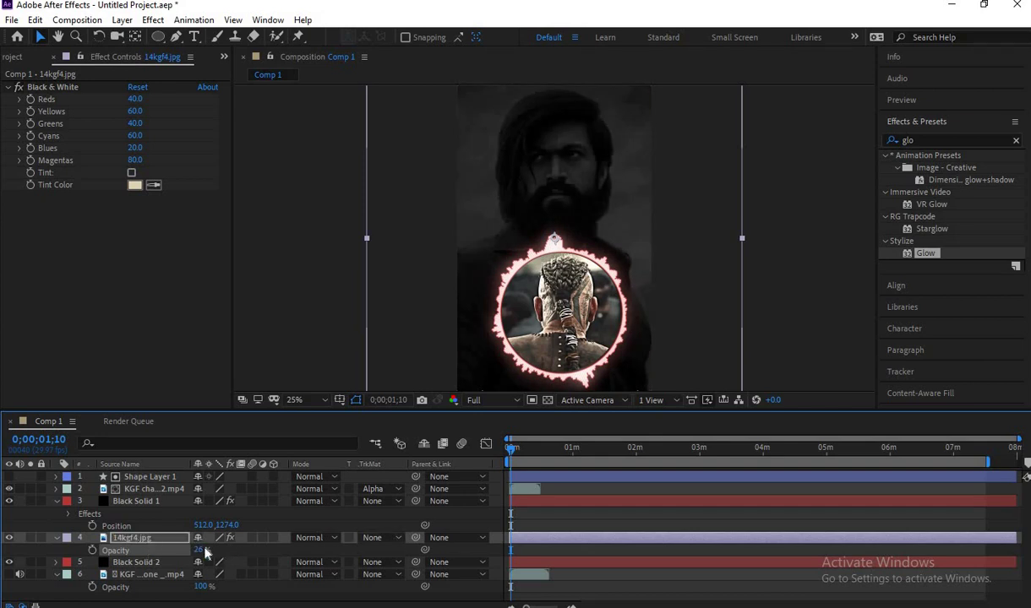
pyautogui.click(306, 541)
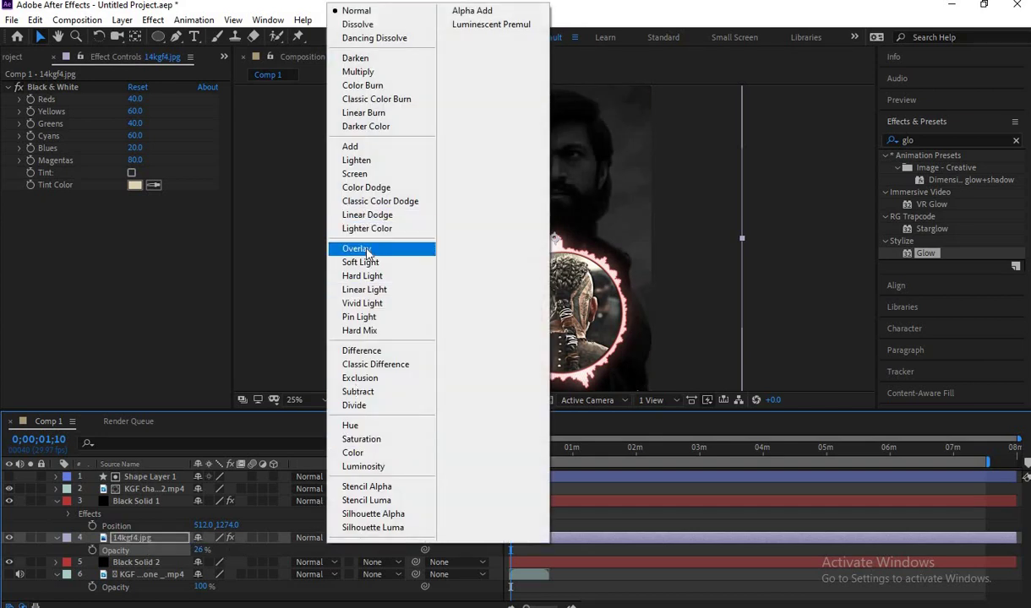
pyautogui.click(368, 251)
pyautogui.click(332, 538)
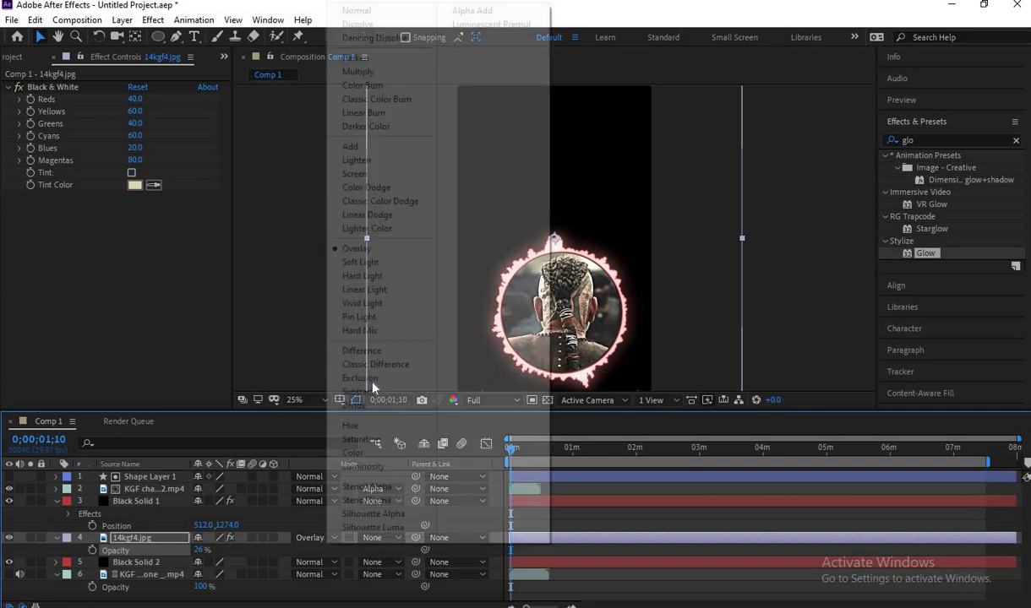
pyautogui.click(381, 174)
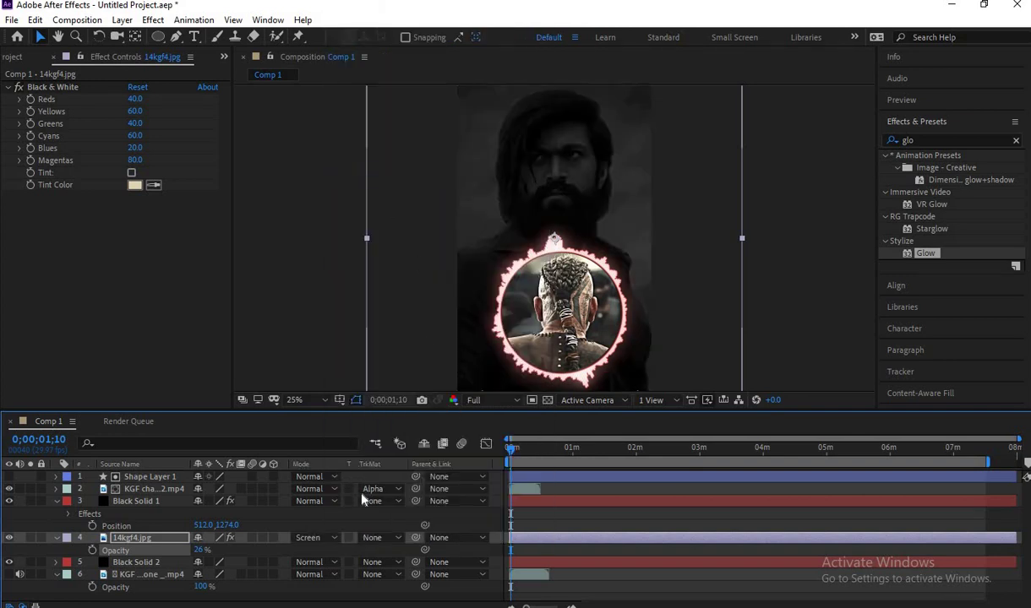
pyautogui.press('space')
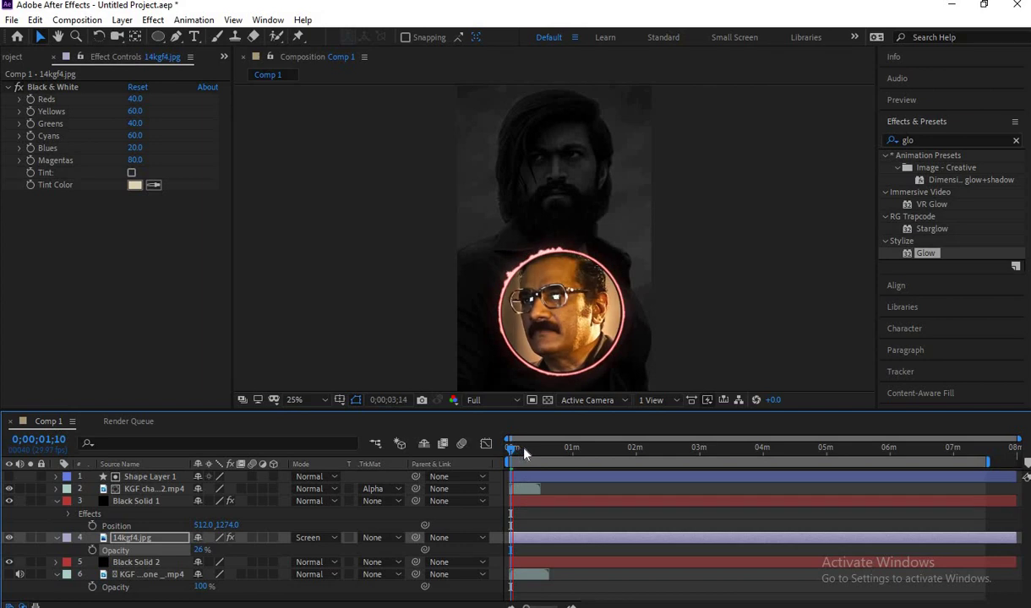
# Play Comp 1 from the start and collapse the expanded properties of layers 3, 4 and 6
pyautogui.click(534, 448)
pyautogui.moveTo(548, 454); pyautogui.dragTo(414, 427)
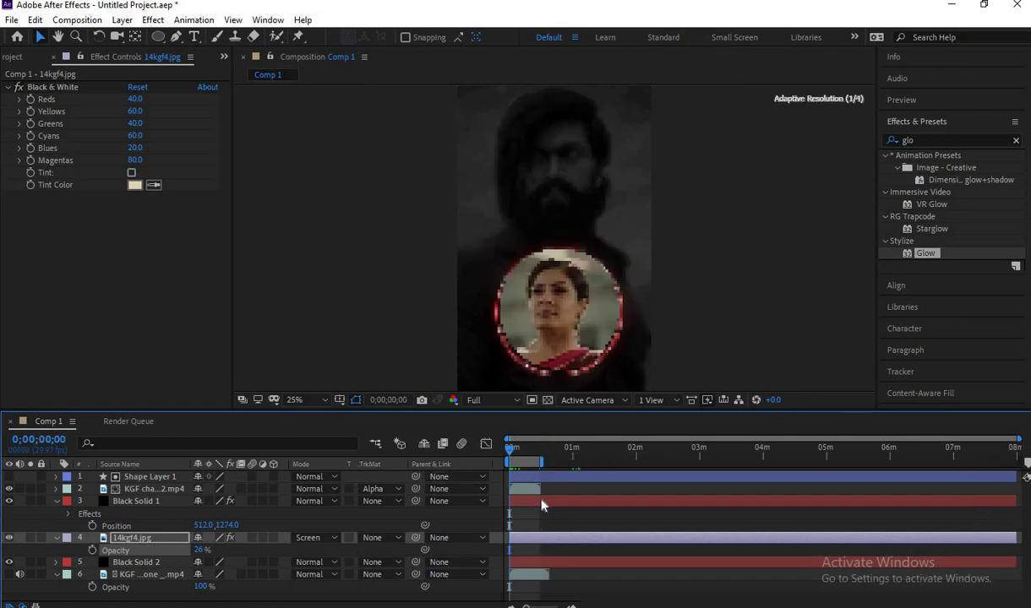
pyautogui.press('space')
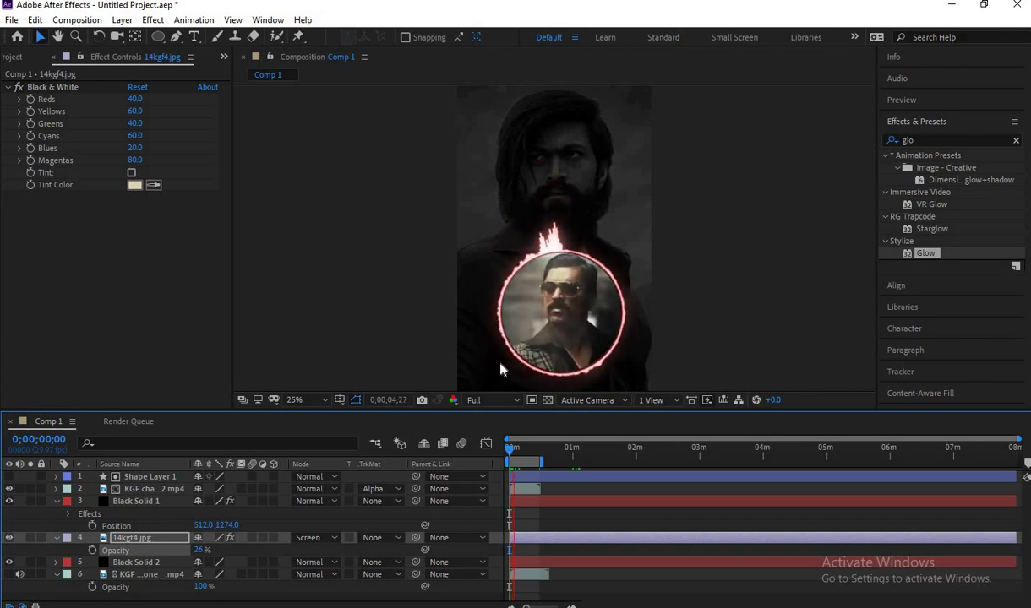
pyautogui.click(56, 501)
pyautogui.click(56, 513)
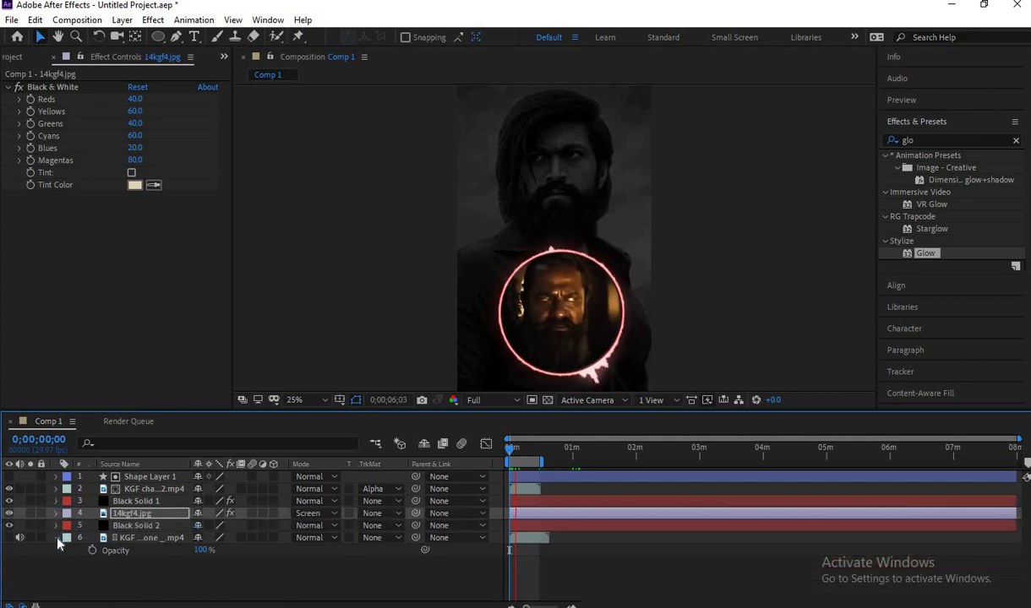